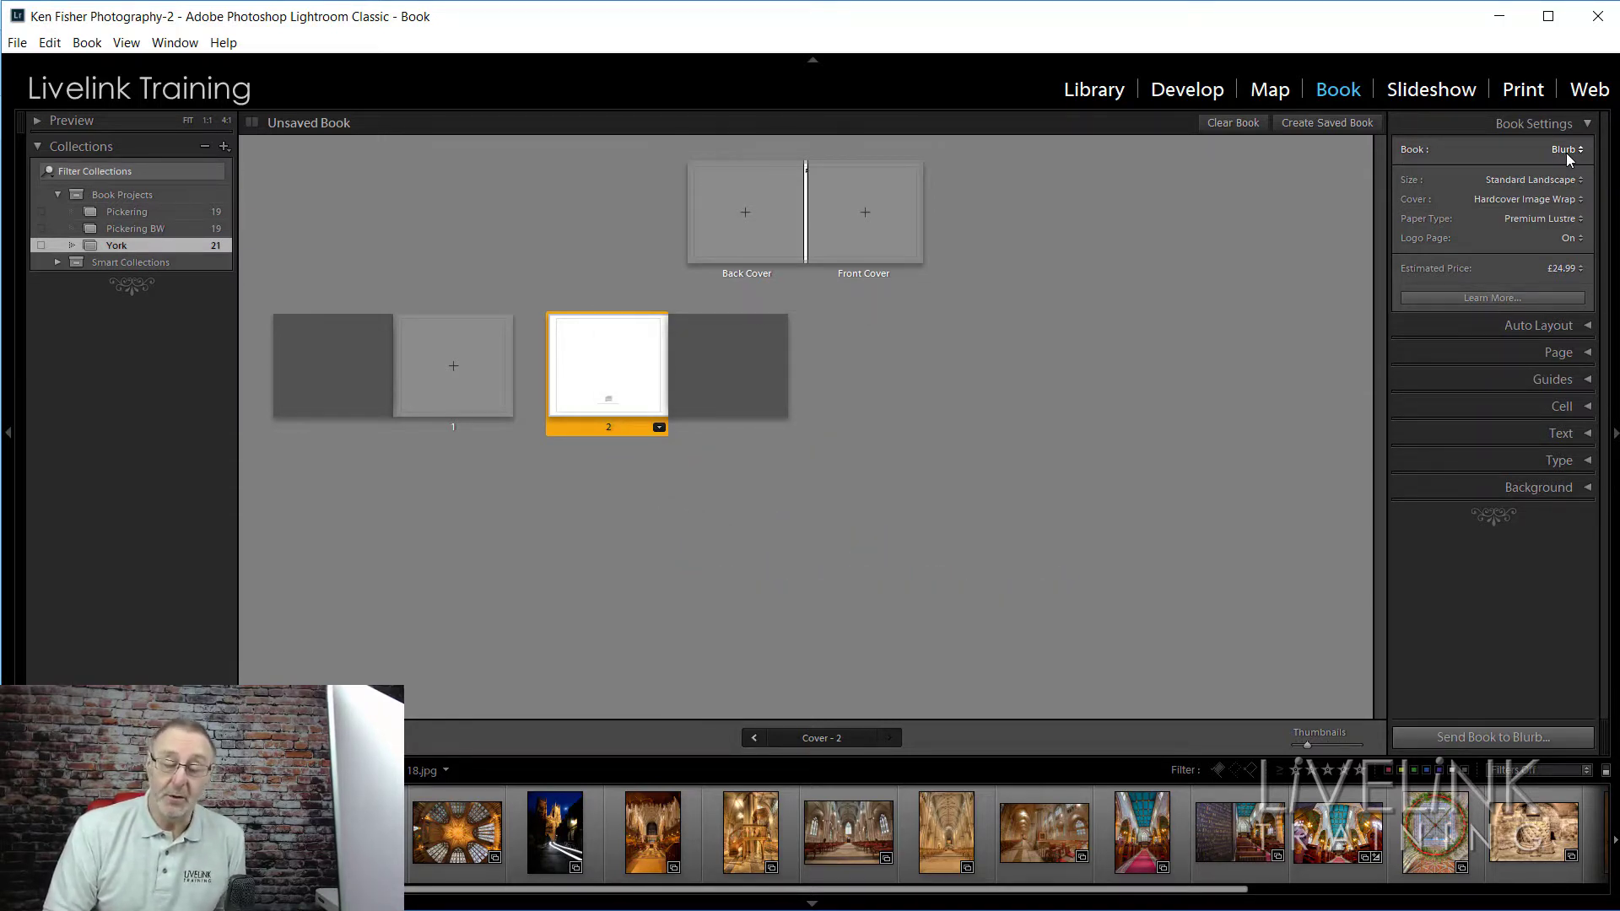
Choose Blurb as the book type and show the estimated price in pounds excluding VAT
{"action": "left_click", "coordinate": [1582, 152]}
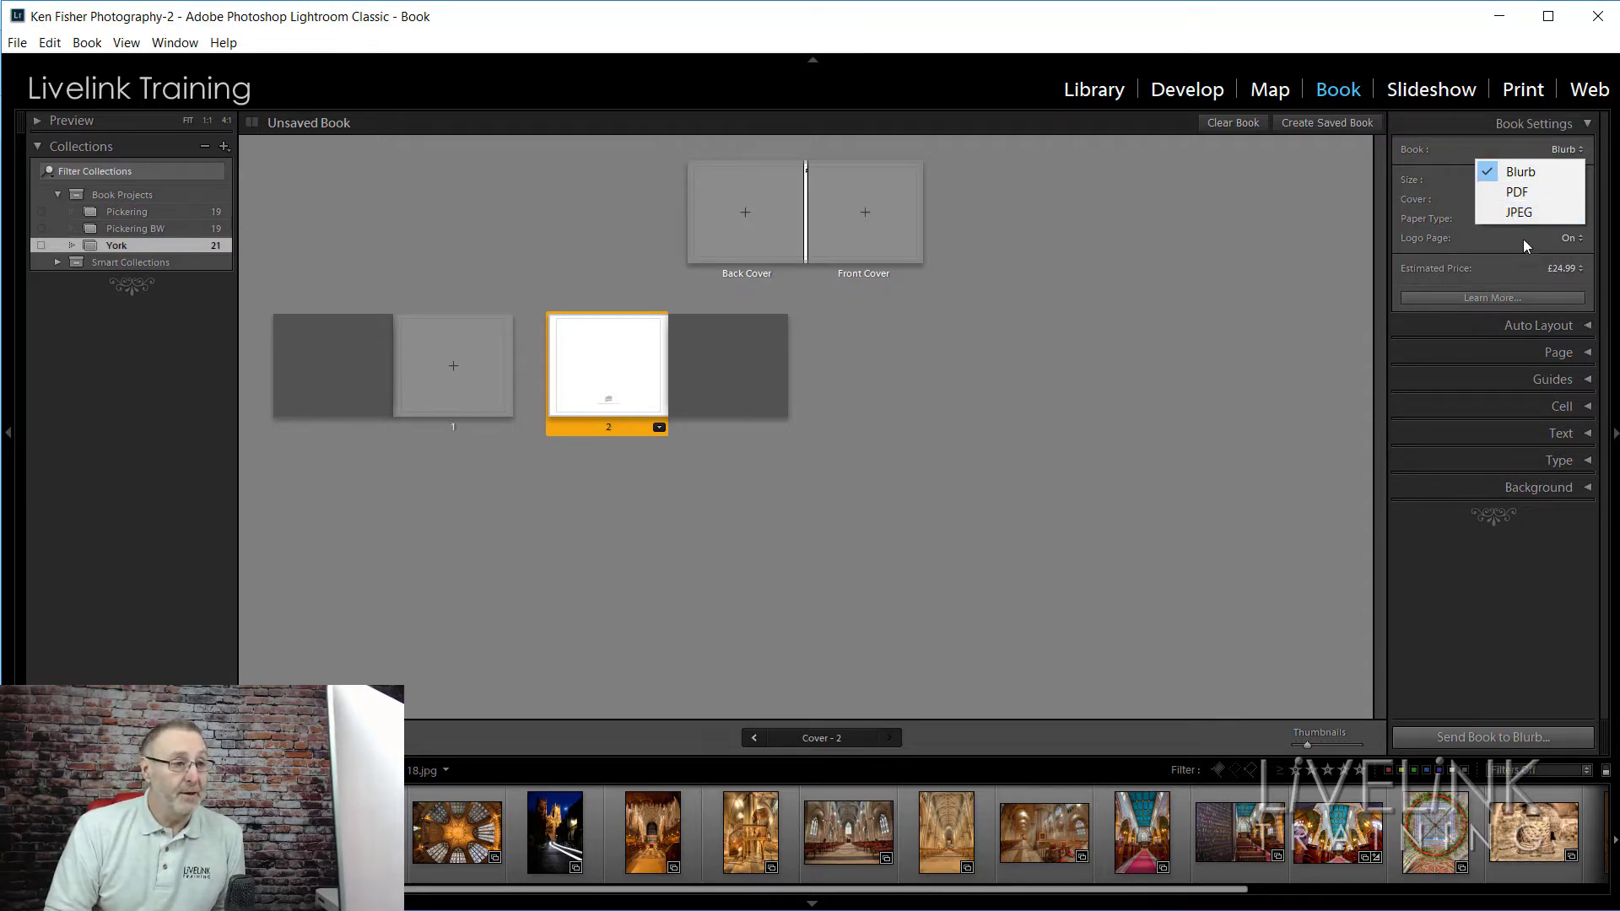
{"action": "left_click", "coordinate": [1519, 171]}
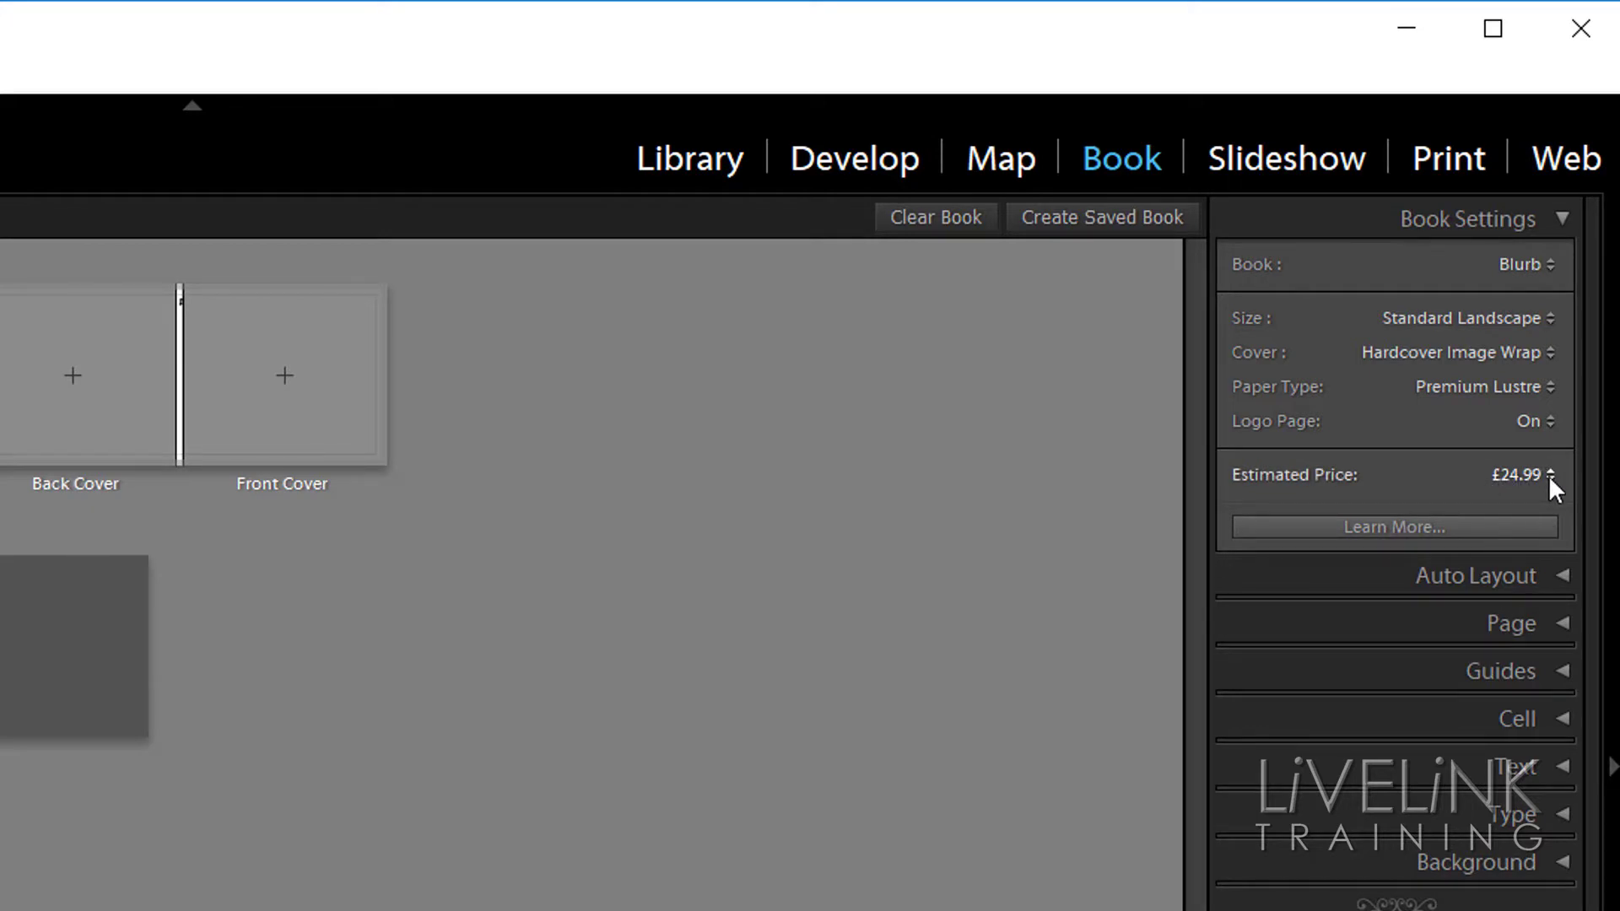
{"action": "left_click", "coordinate": [1547, 474]}
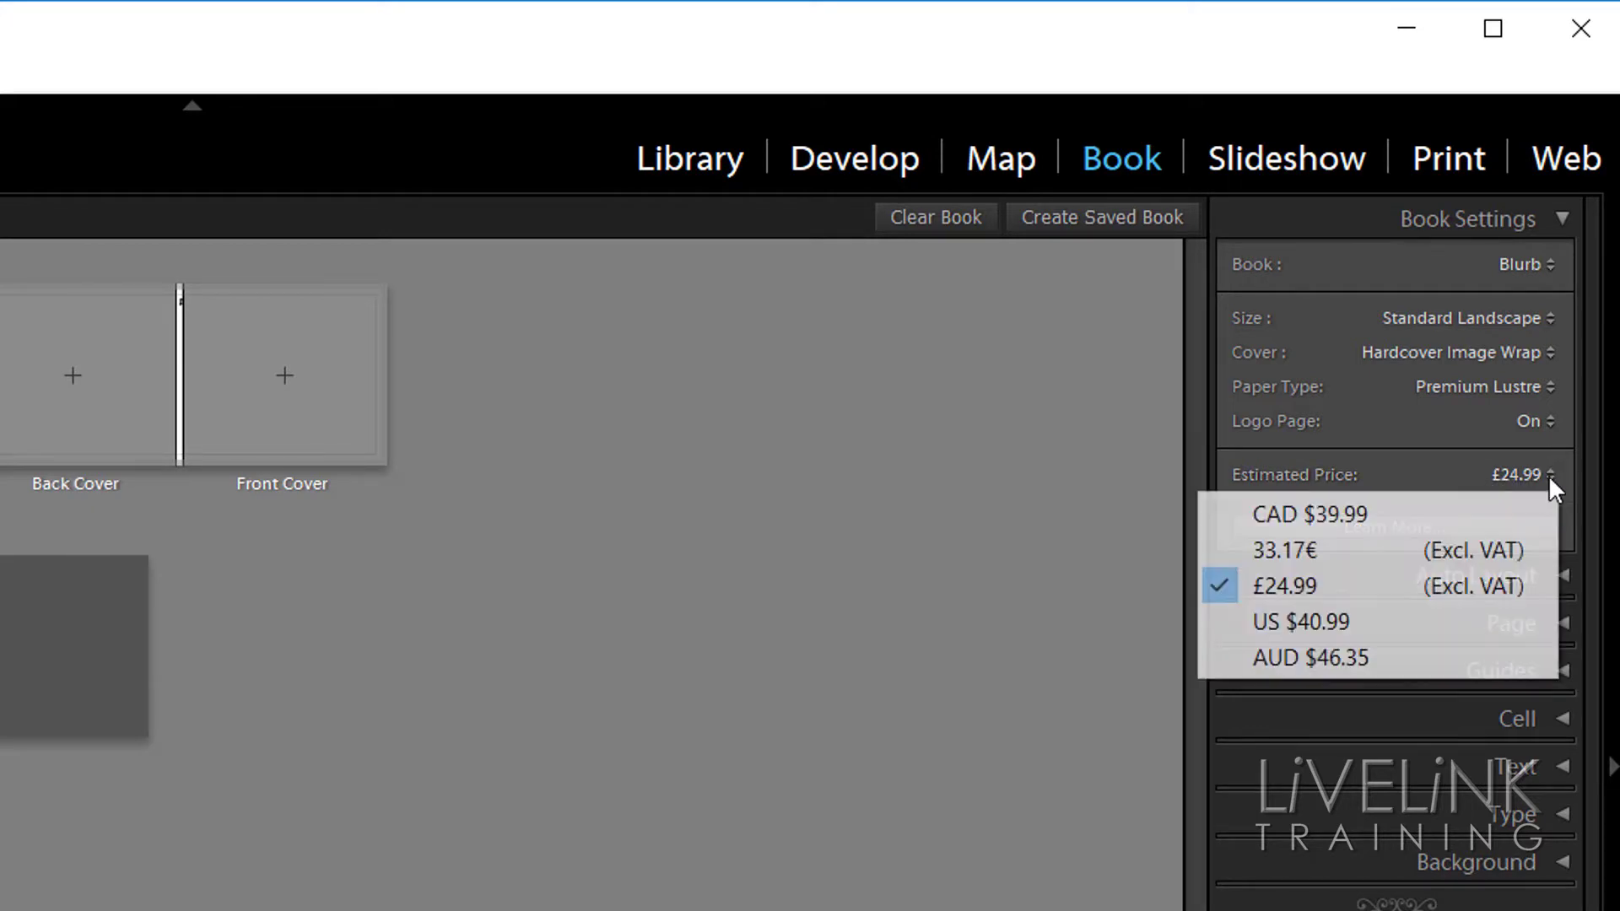
{"action": "left_click", "coordinate": [1345, 582]}
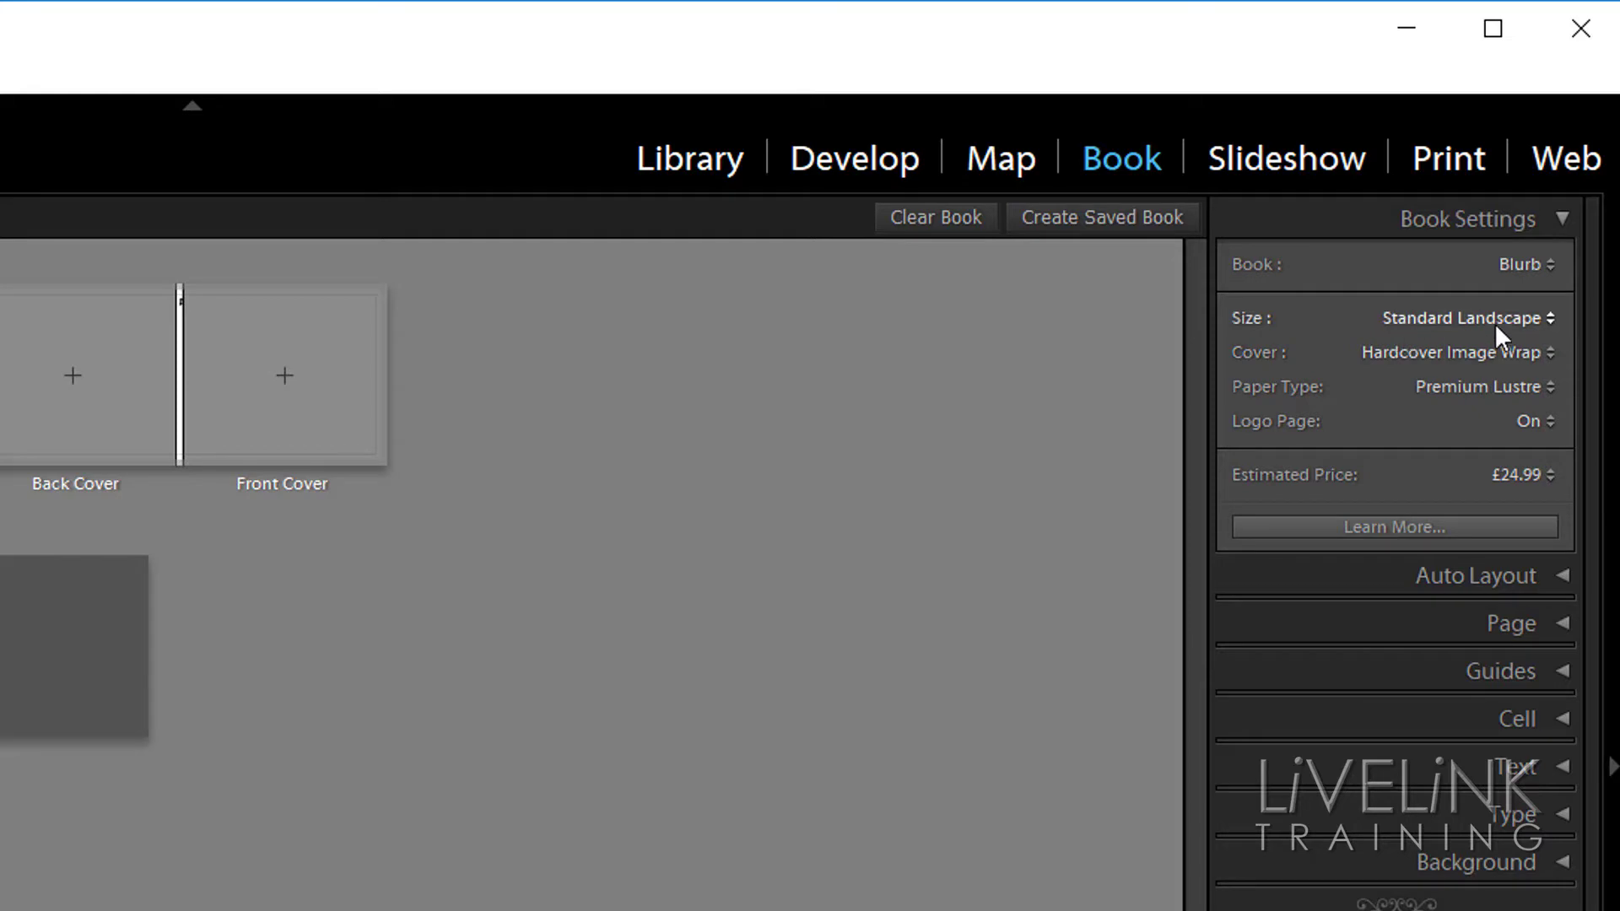
Try the Large Square 12 x 12 in book size with relayout, and return the size to Standard Landscape 10 x 8 in
{"action": "left_click", "coordinate": [1549, 321]}
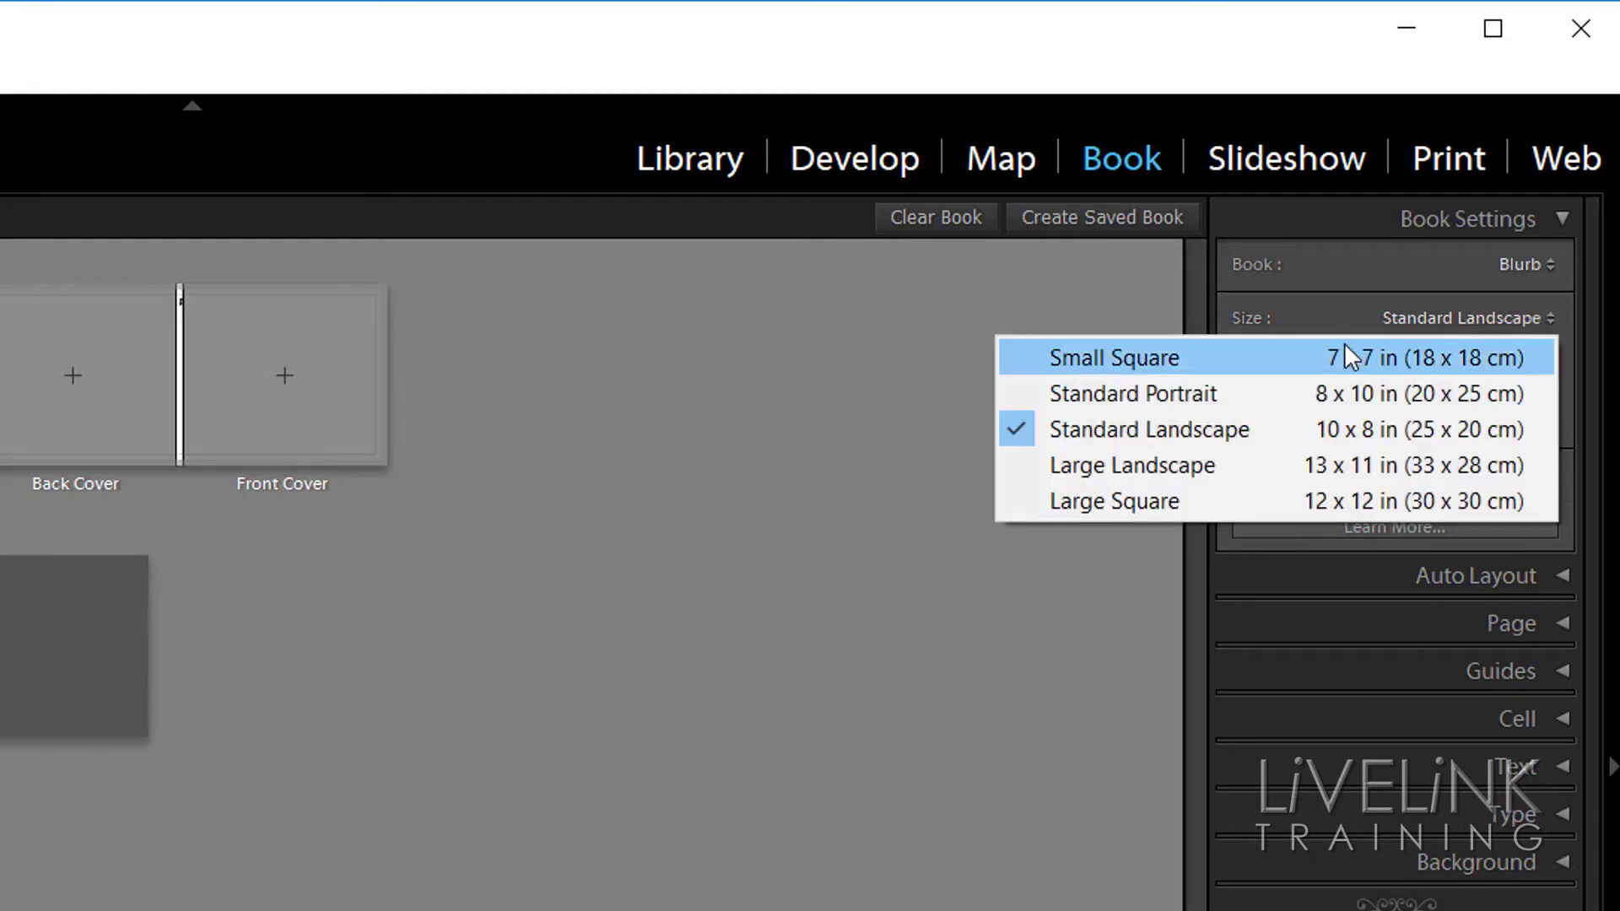
{"action": "left_click", "coordinate": [1166, 501]}
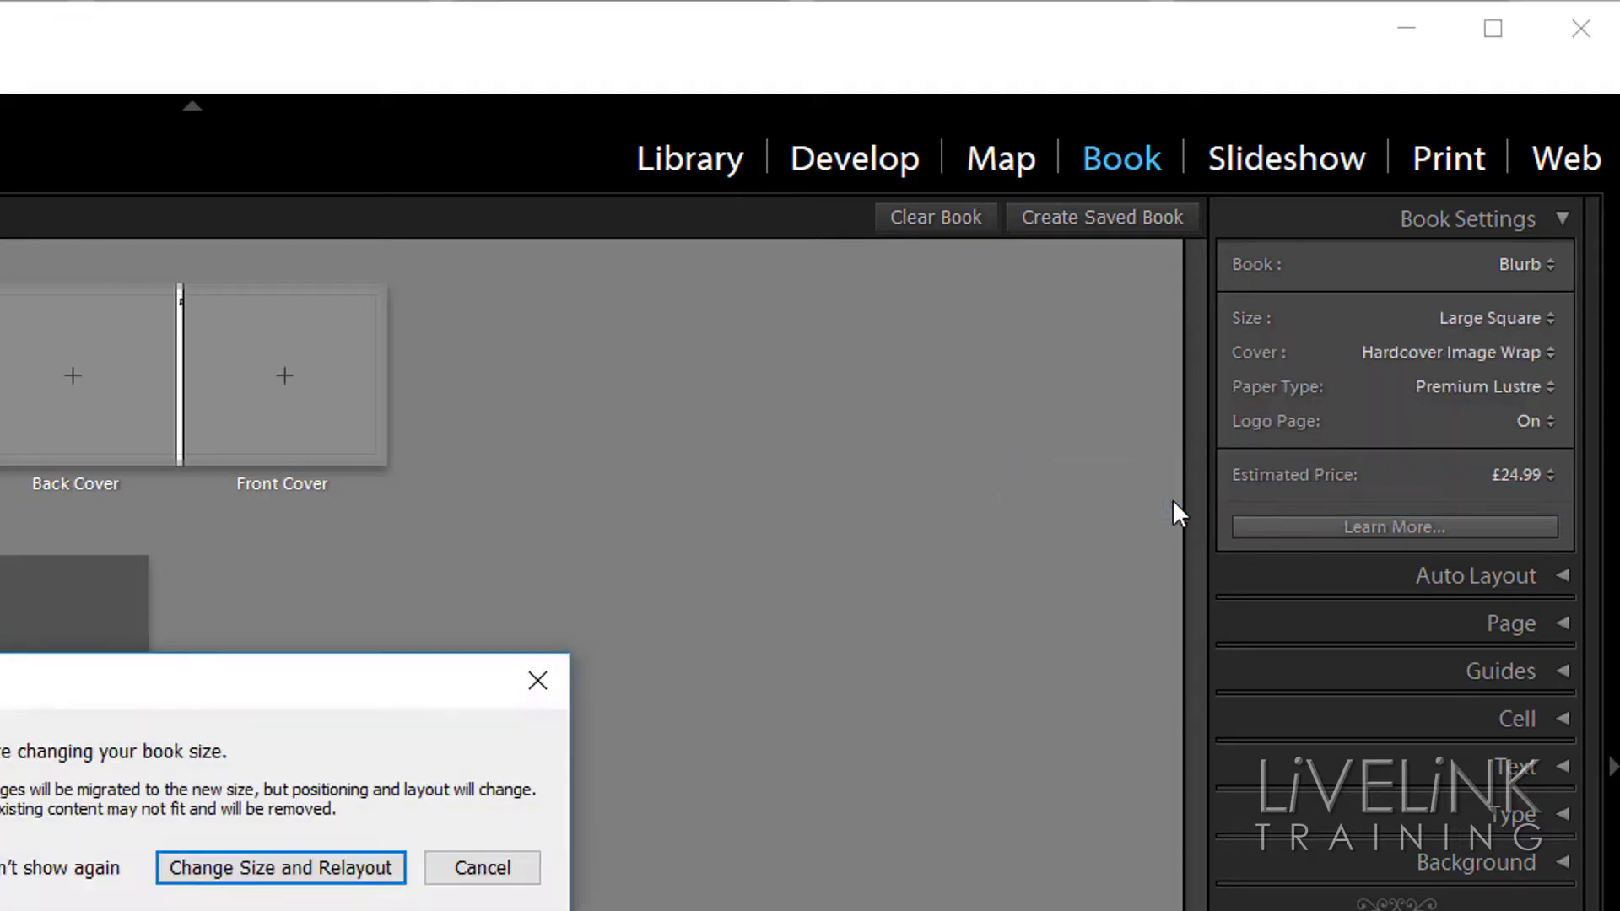
{"action": "left_click", "coordinate": [280, 874]}
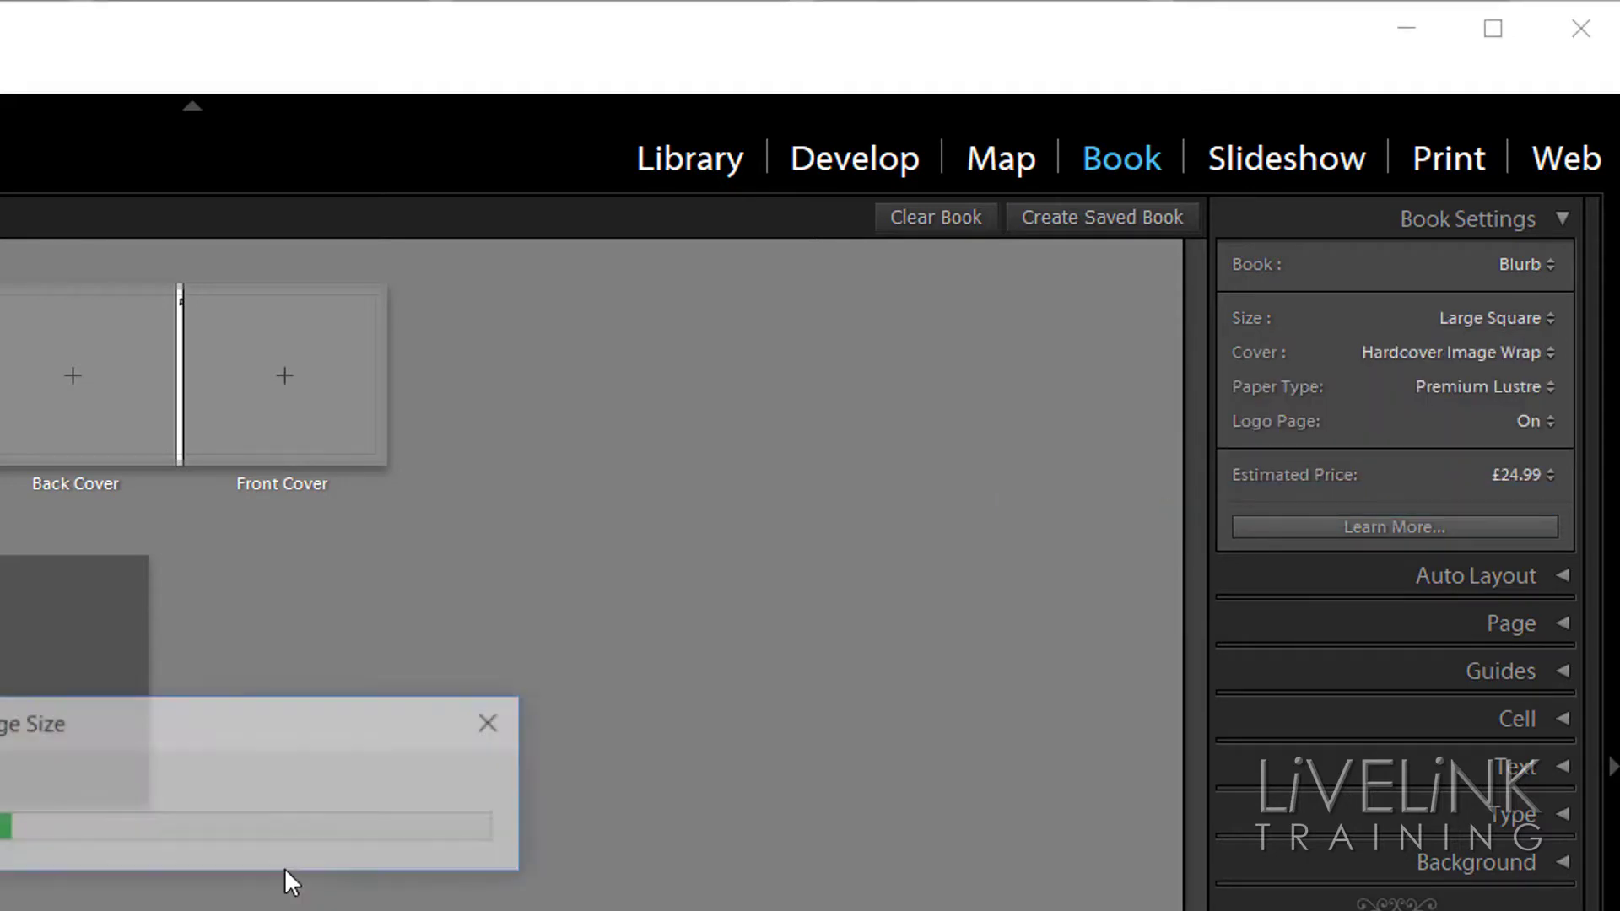
{"action": "left_click", "coordinate": [1543, 318]}
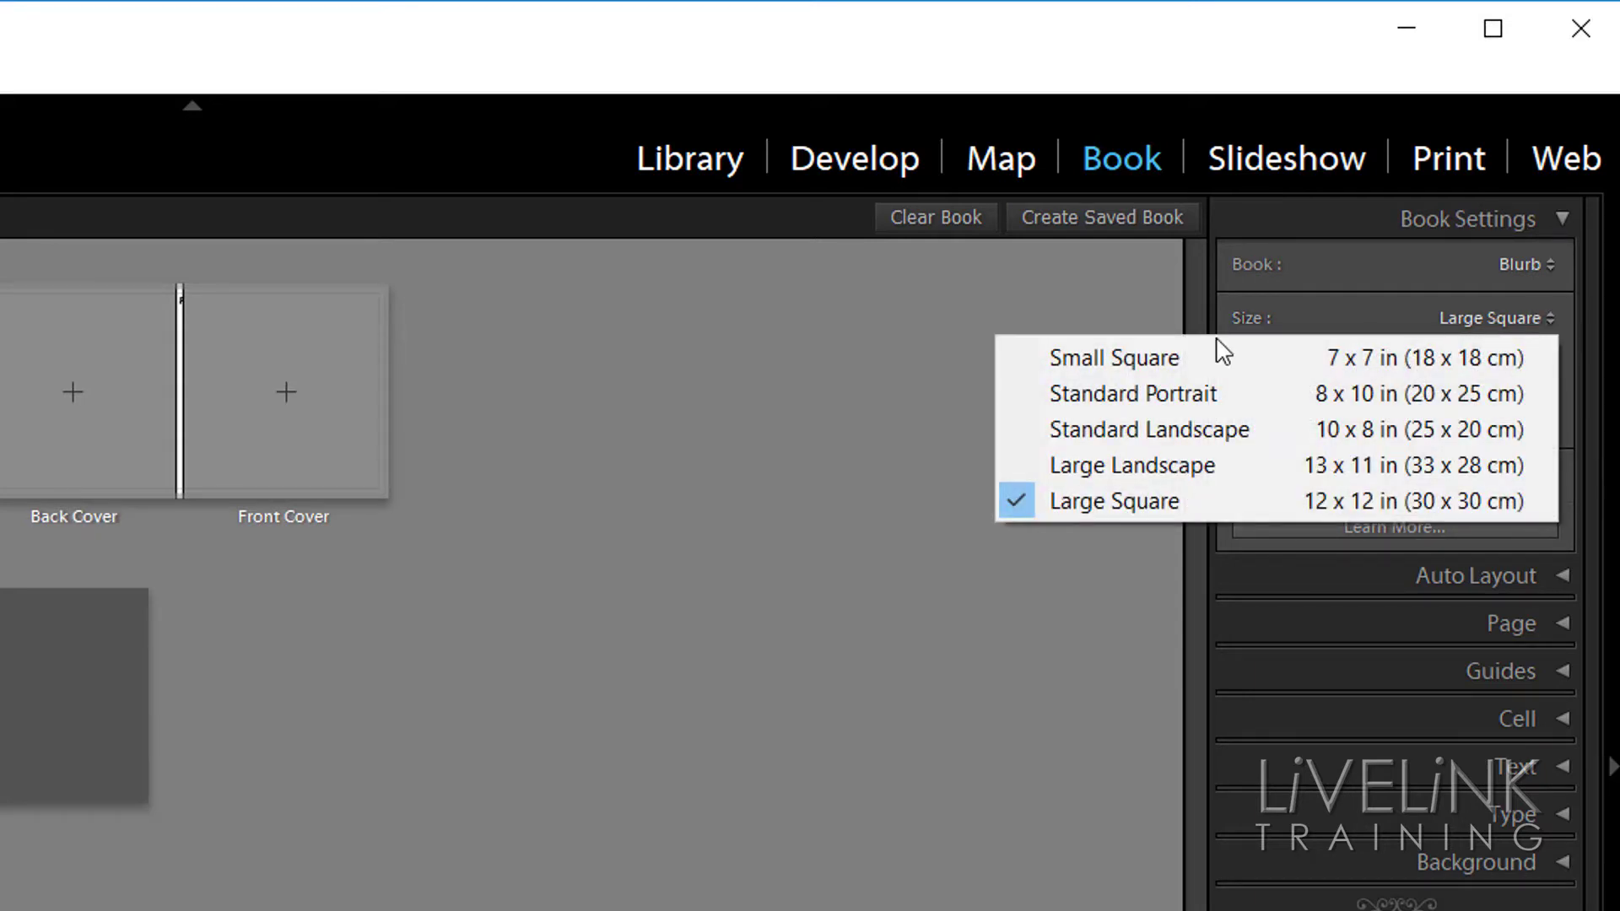
{"action": "left_click", "coordinate": [1135, 430]}
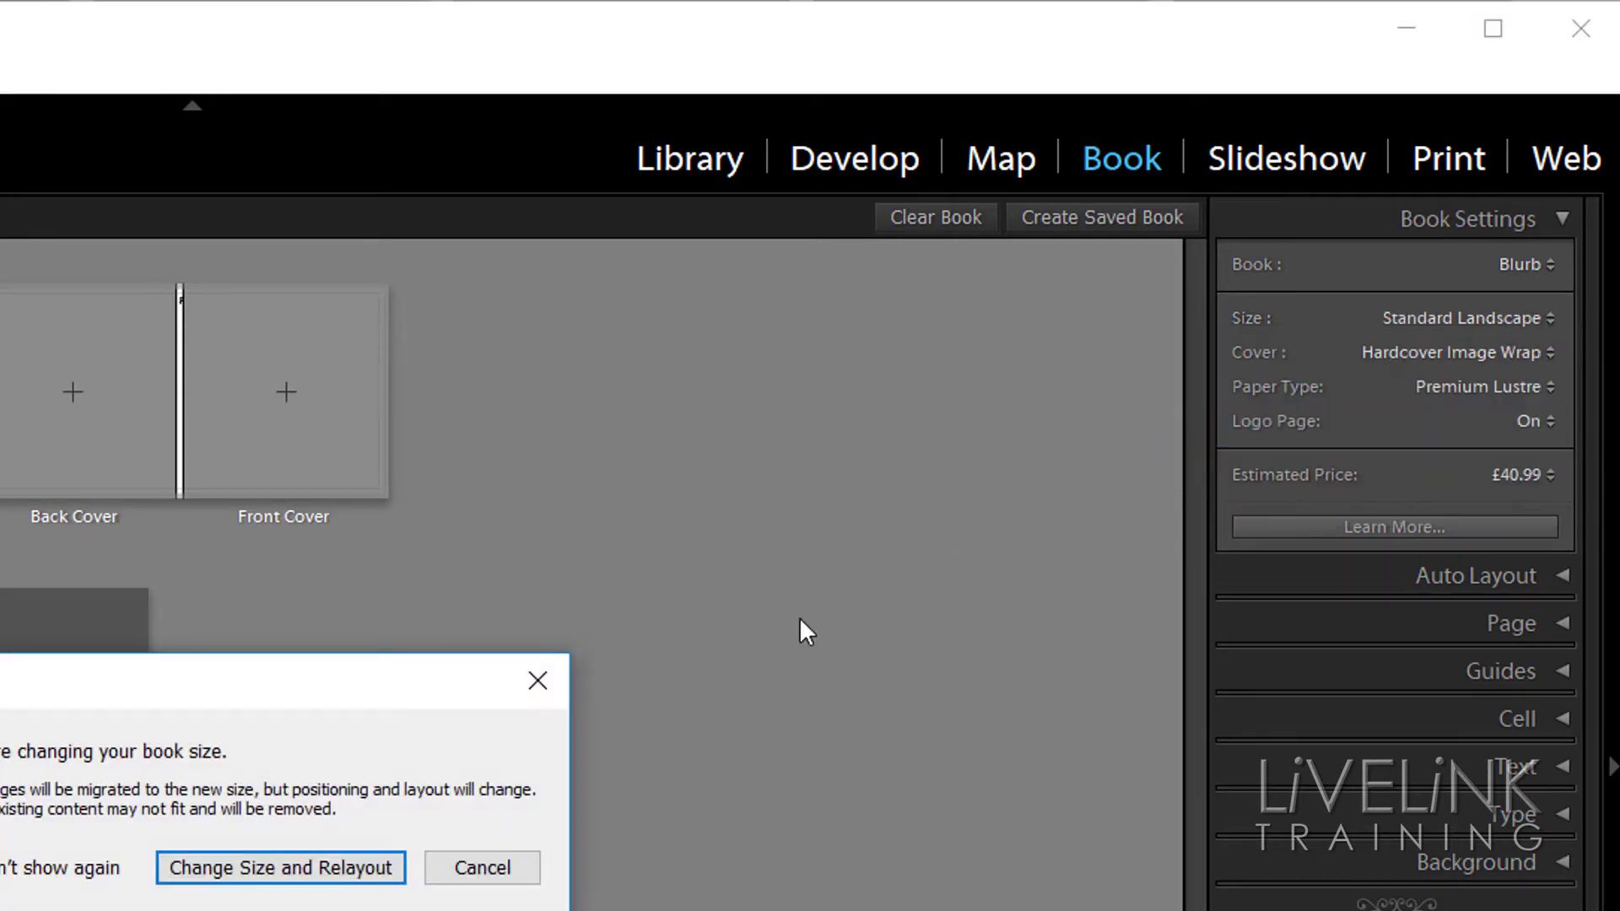
{"action": "left_click", "coordinate": [272, 874]}
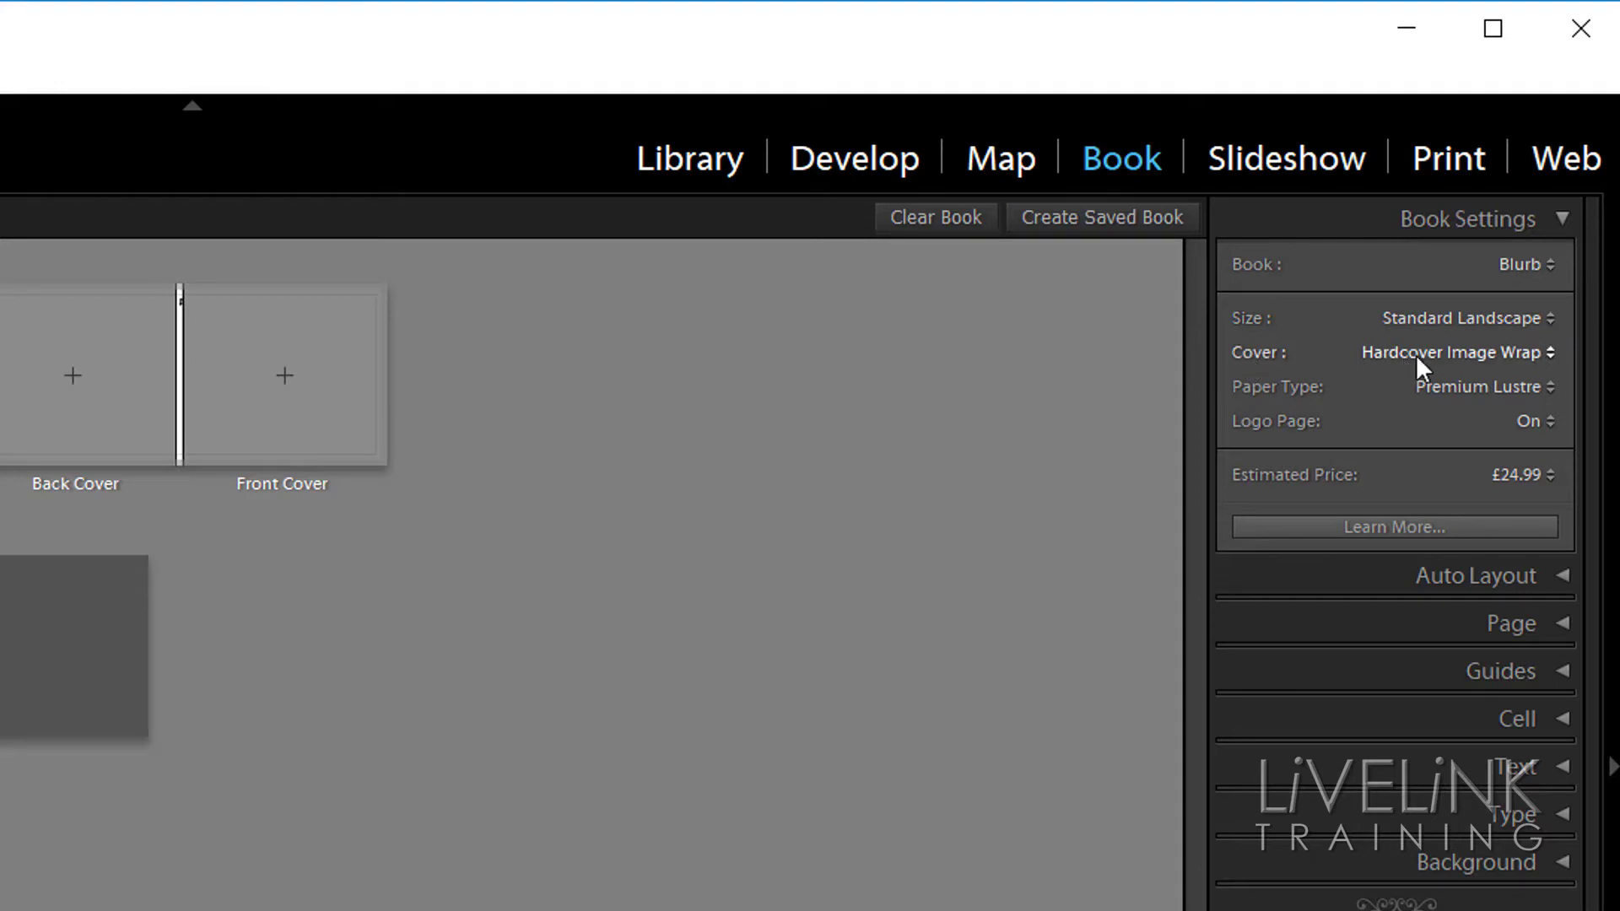
Compare the Hardcover Dust Jacket and Softcover options, and set the book's cover to Hardcover Dust Jacket
{"action": "left_click", "coordinate": [1551, 353]}
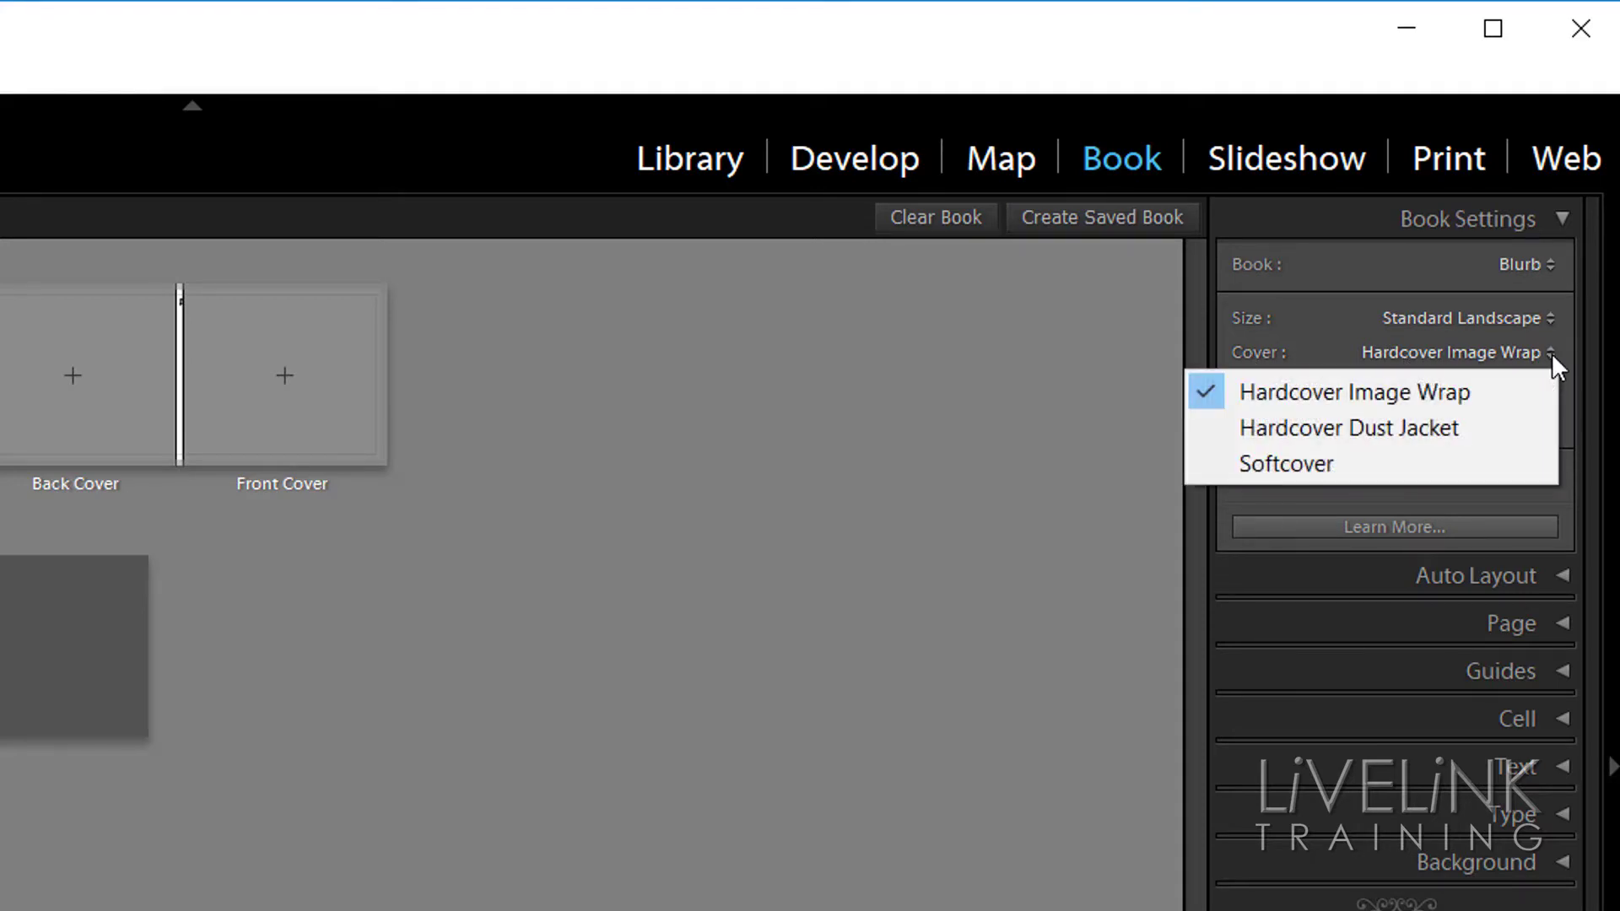
{"action": "left_click", "coordinate": [1409, 429]}
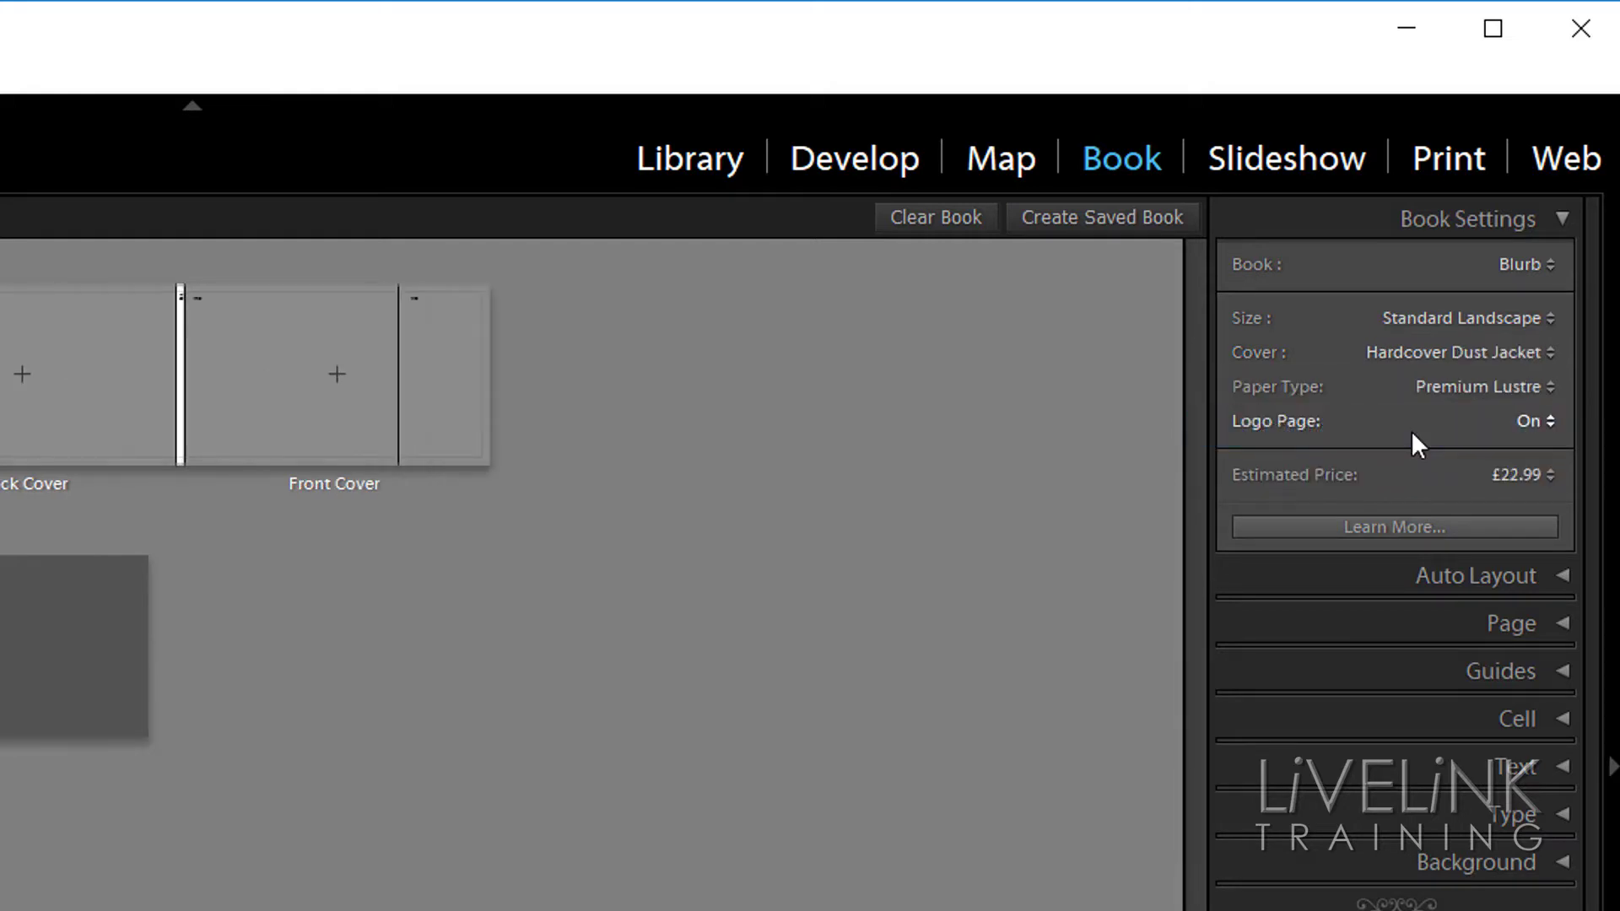
{"action": "left_click", "coordinate": [1551, 351]}
{"action": "left_click", "coordinate": [1341, 464]}
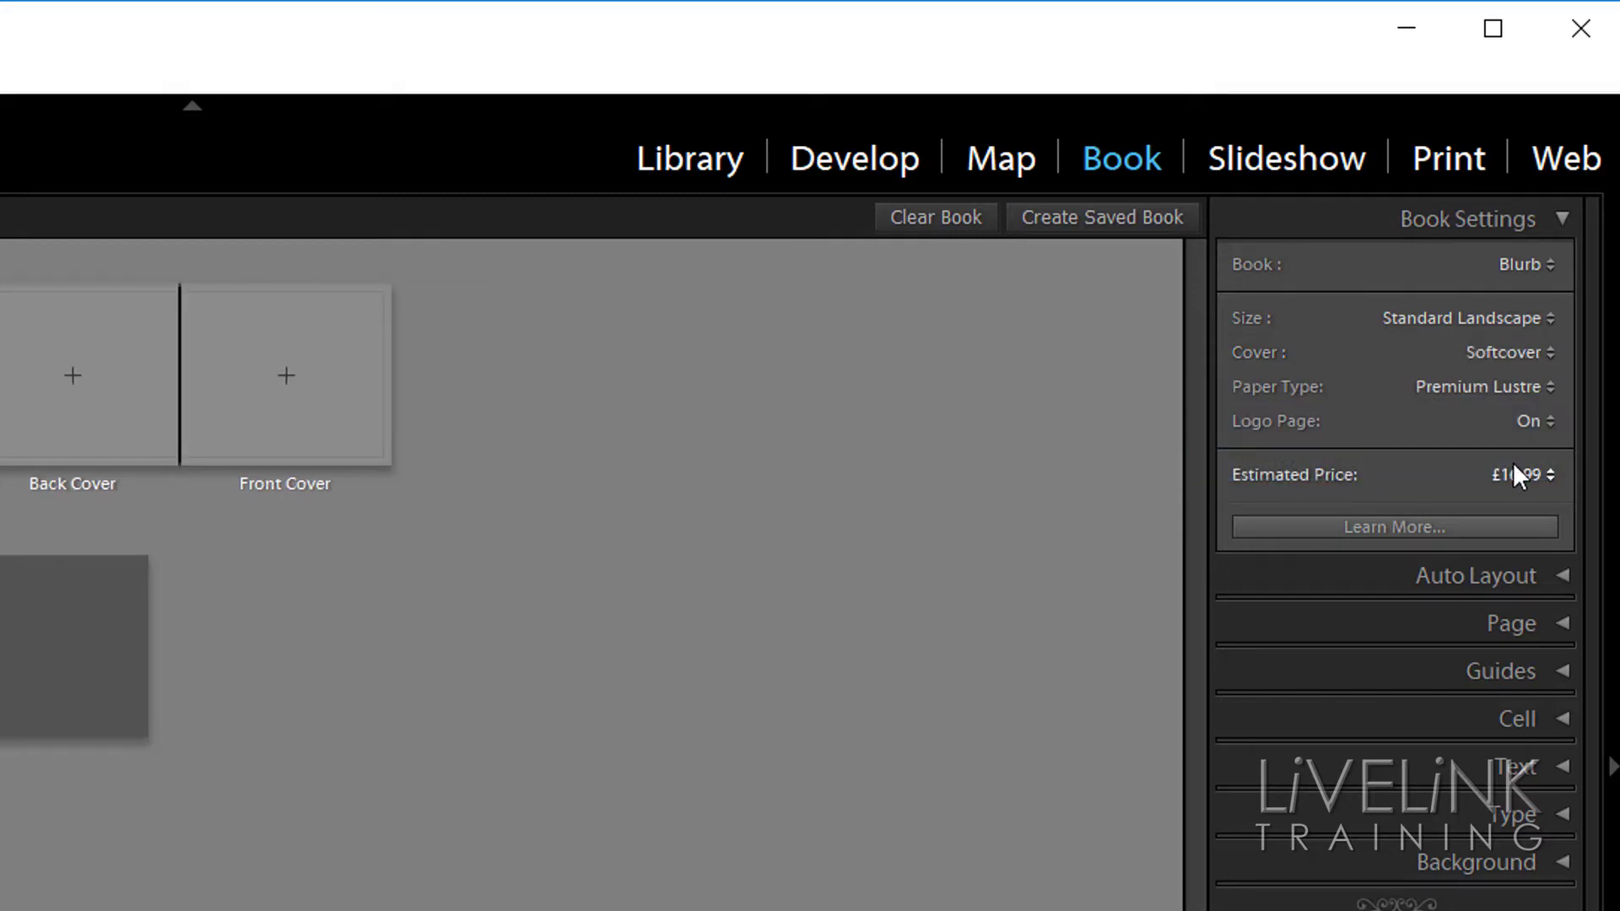
{"action": "left_click", "coordinate": [1549, 352]}
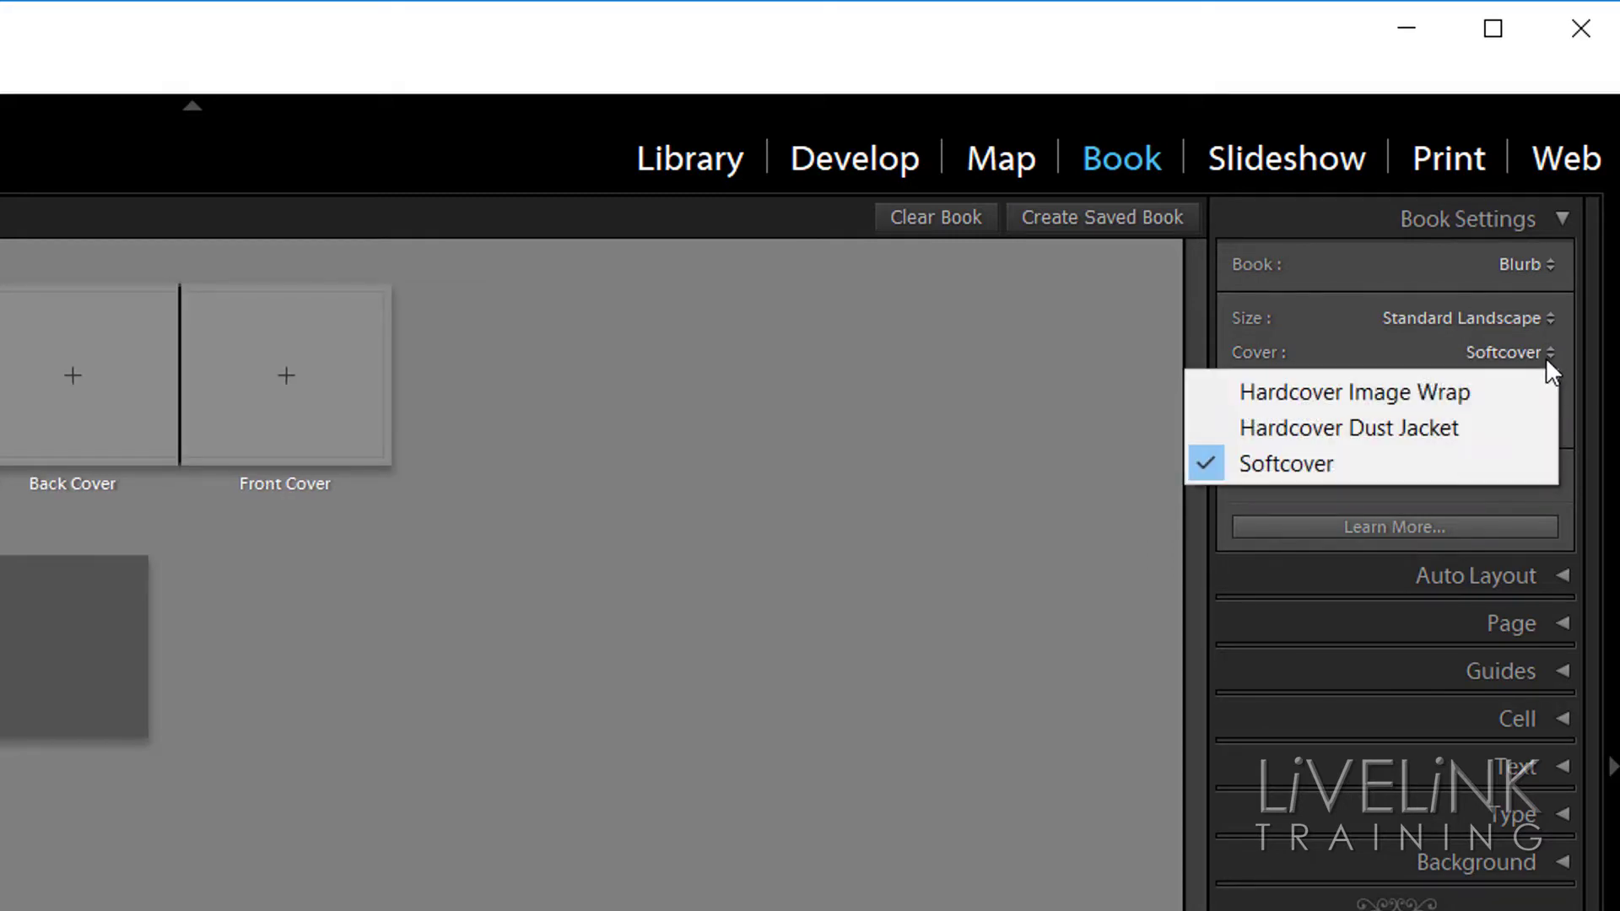
{"action": "left_click", "coordinate": [1373, 430]}
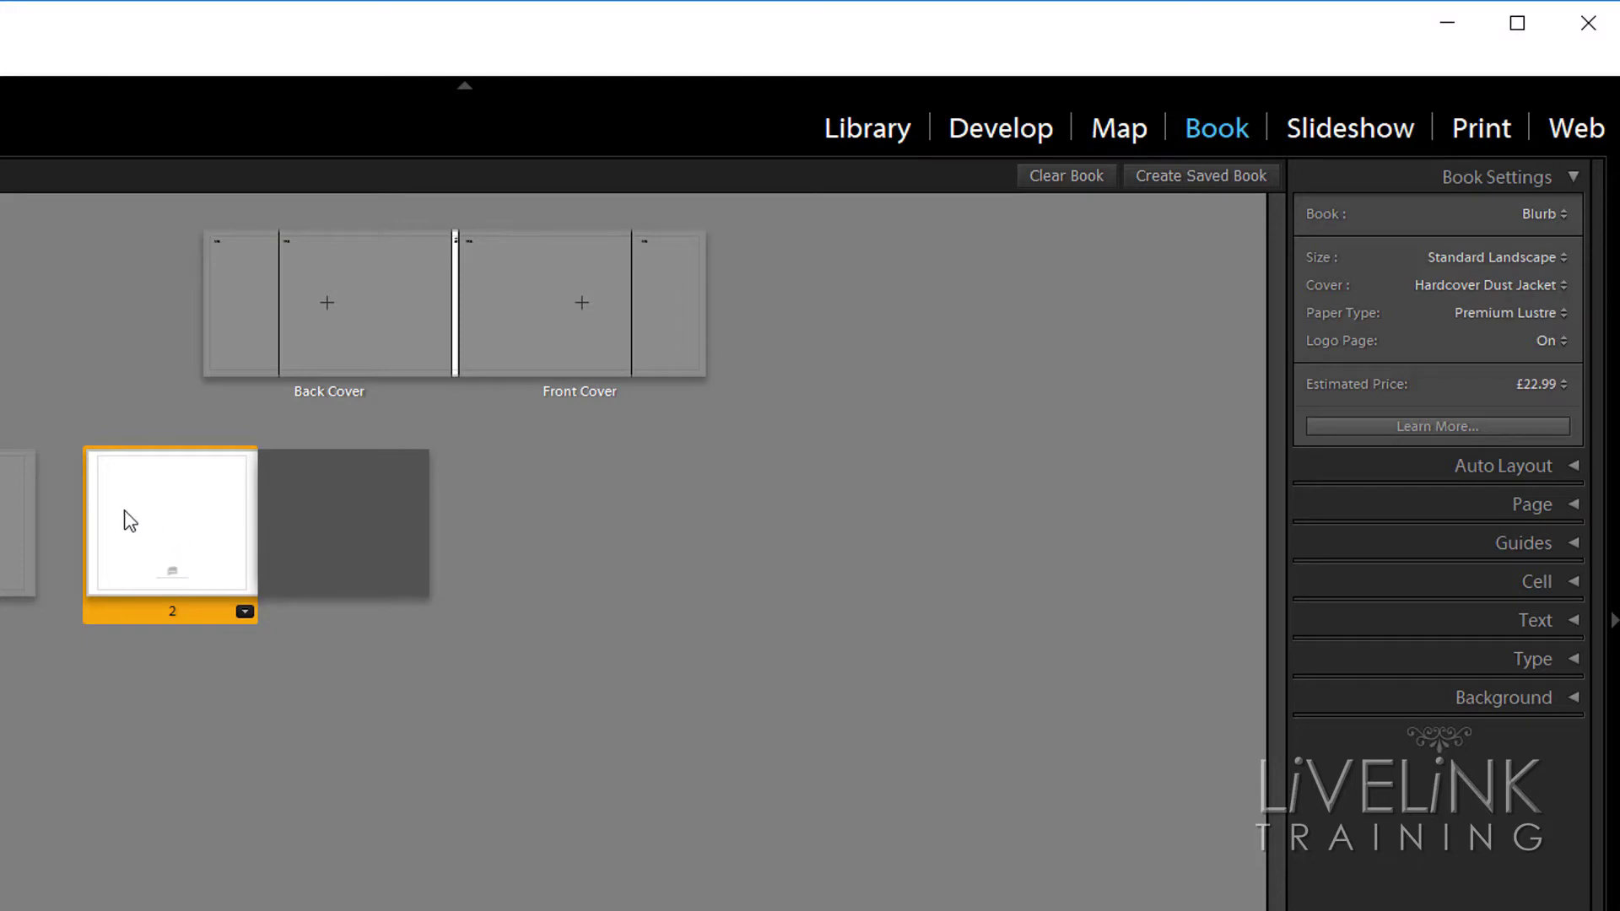
Enlarge page 2 to view its Blurb logo and check the Logo Page options, keeping On
{"action": "double_click", "coordinate": [188, 545]}
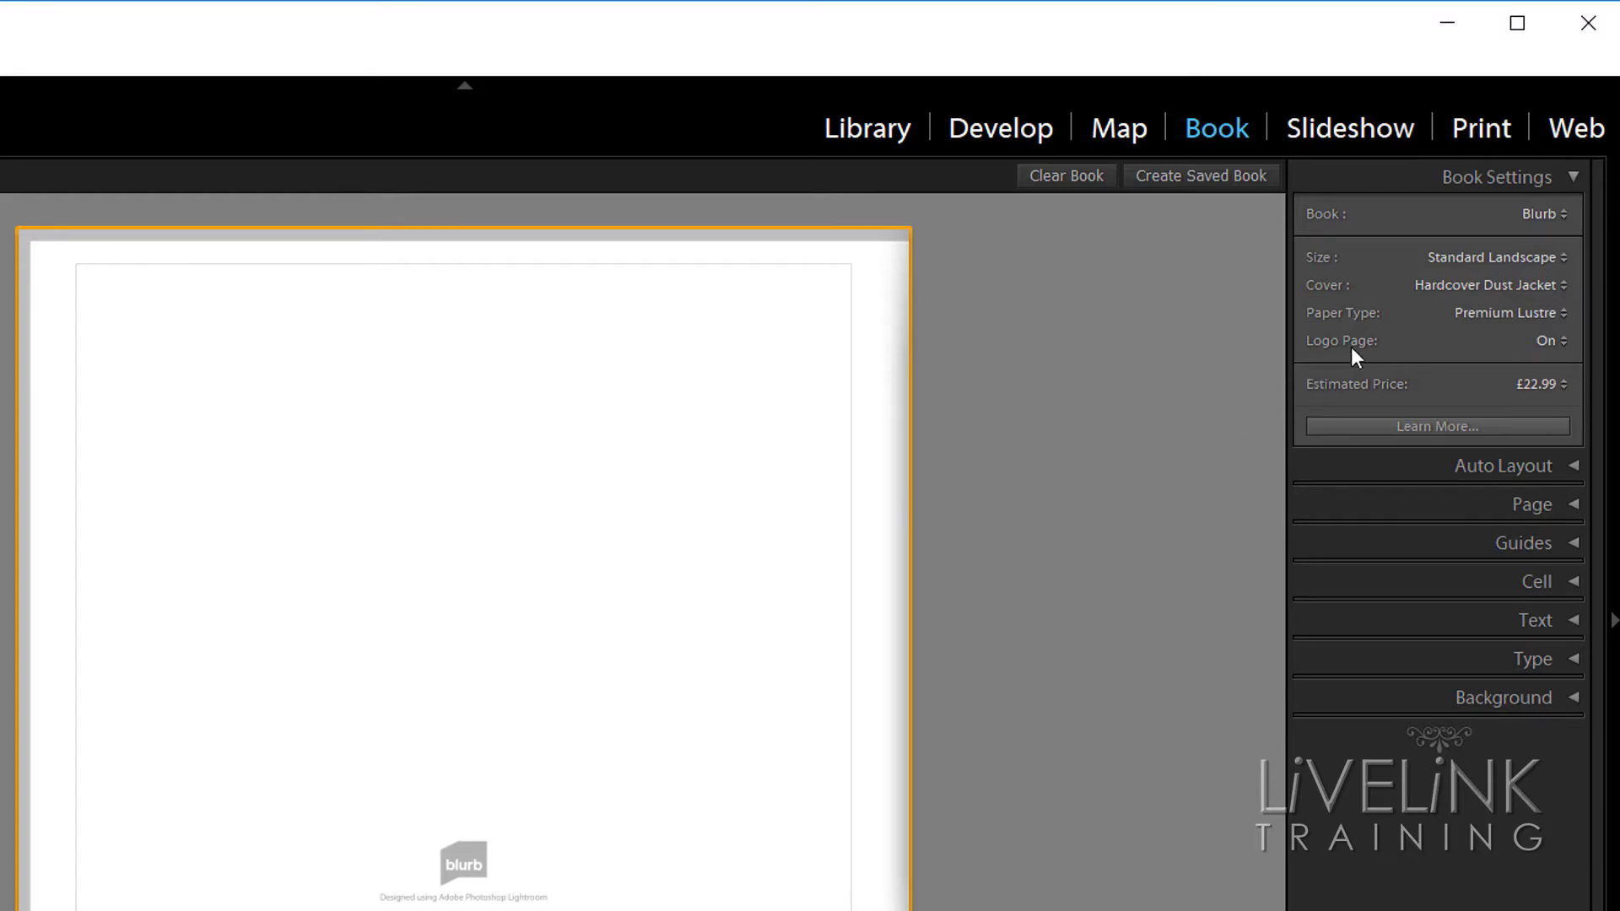
{"action": "left_click", "coordinate": [1561, 343]}
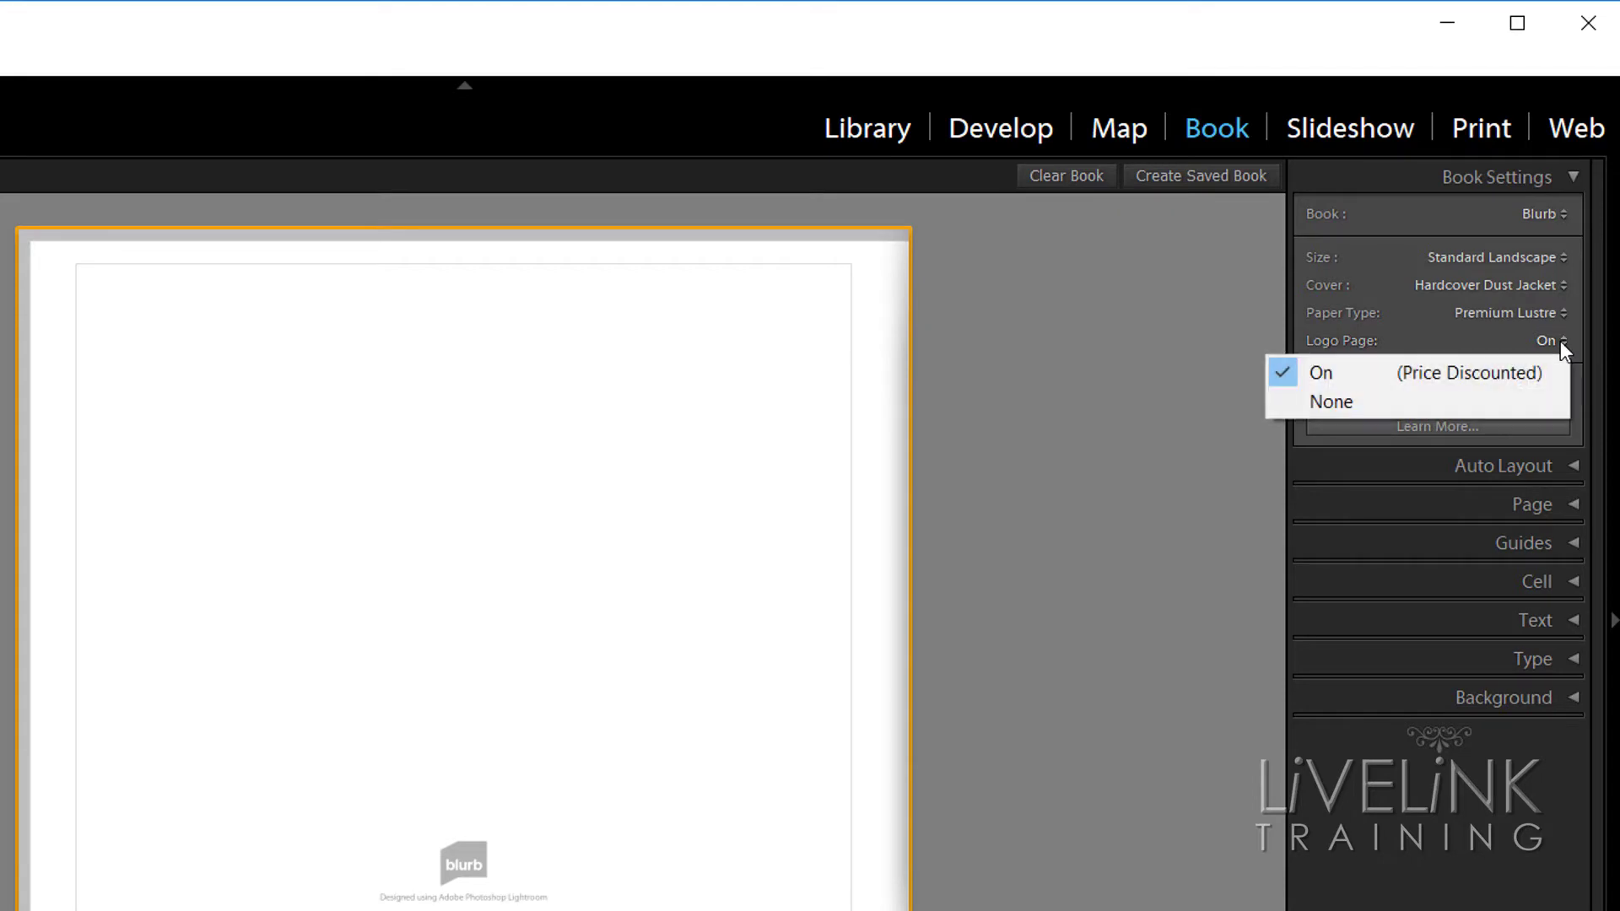
{"action": "left_click", "coordinate": [1433, 372]}
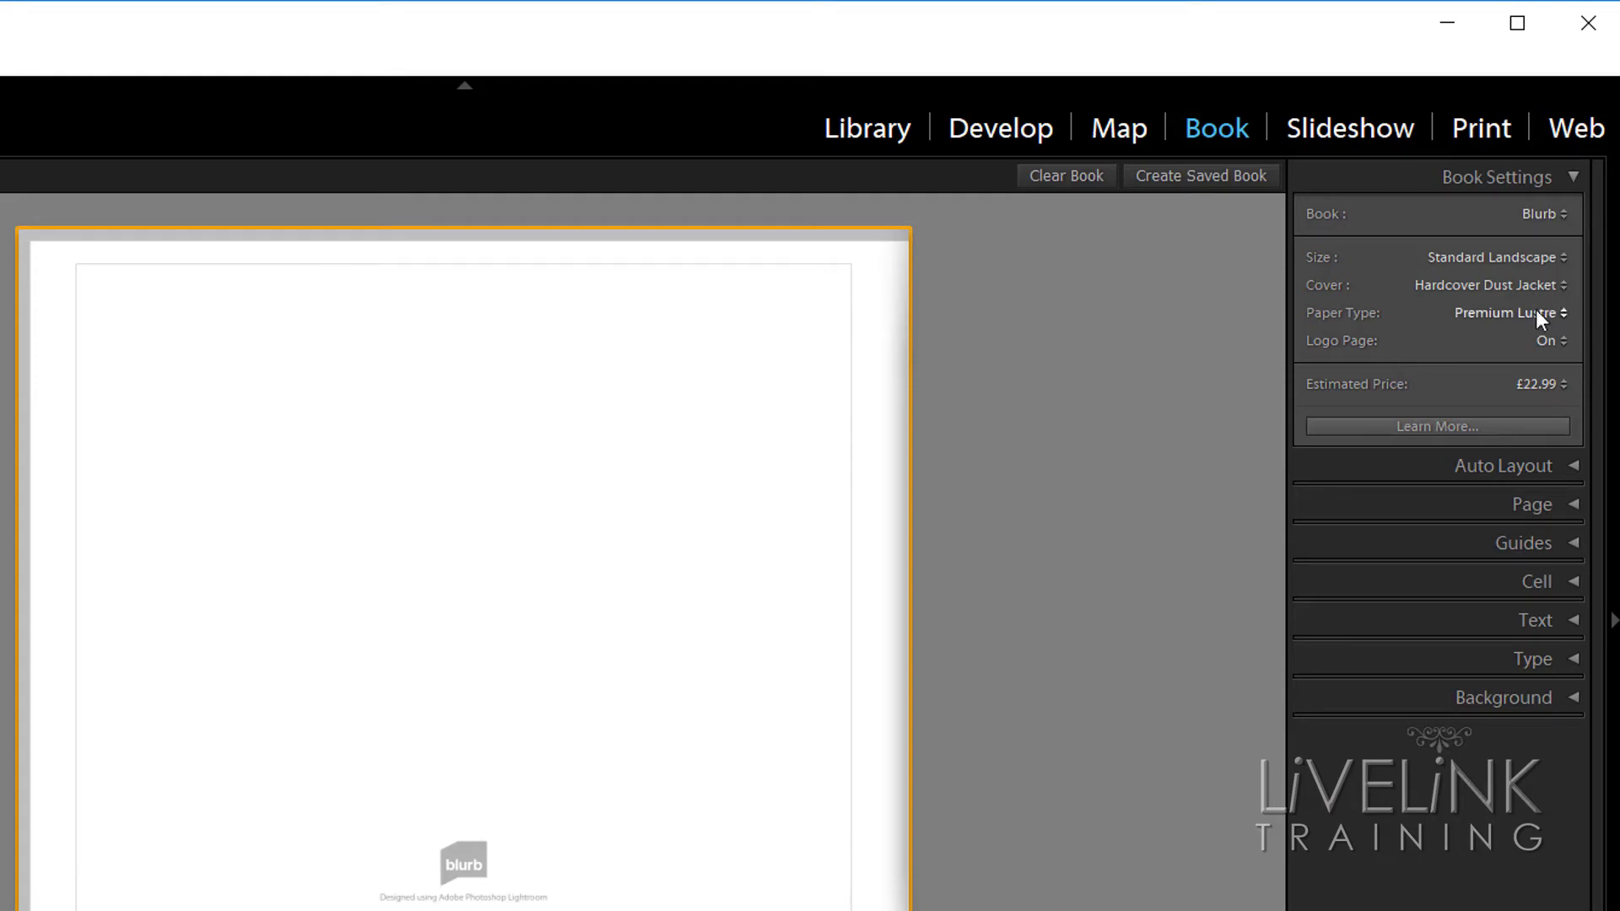
Try setting the Logo Page to None, restore it to On, and return to the multi-page view
{"action": "left_click", "coordinate": [1563, 342]}
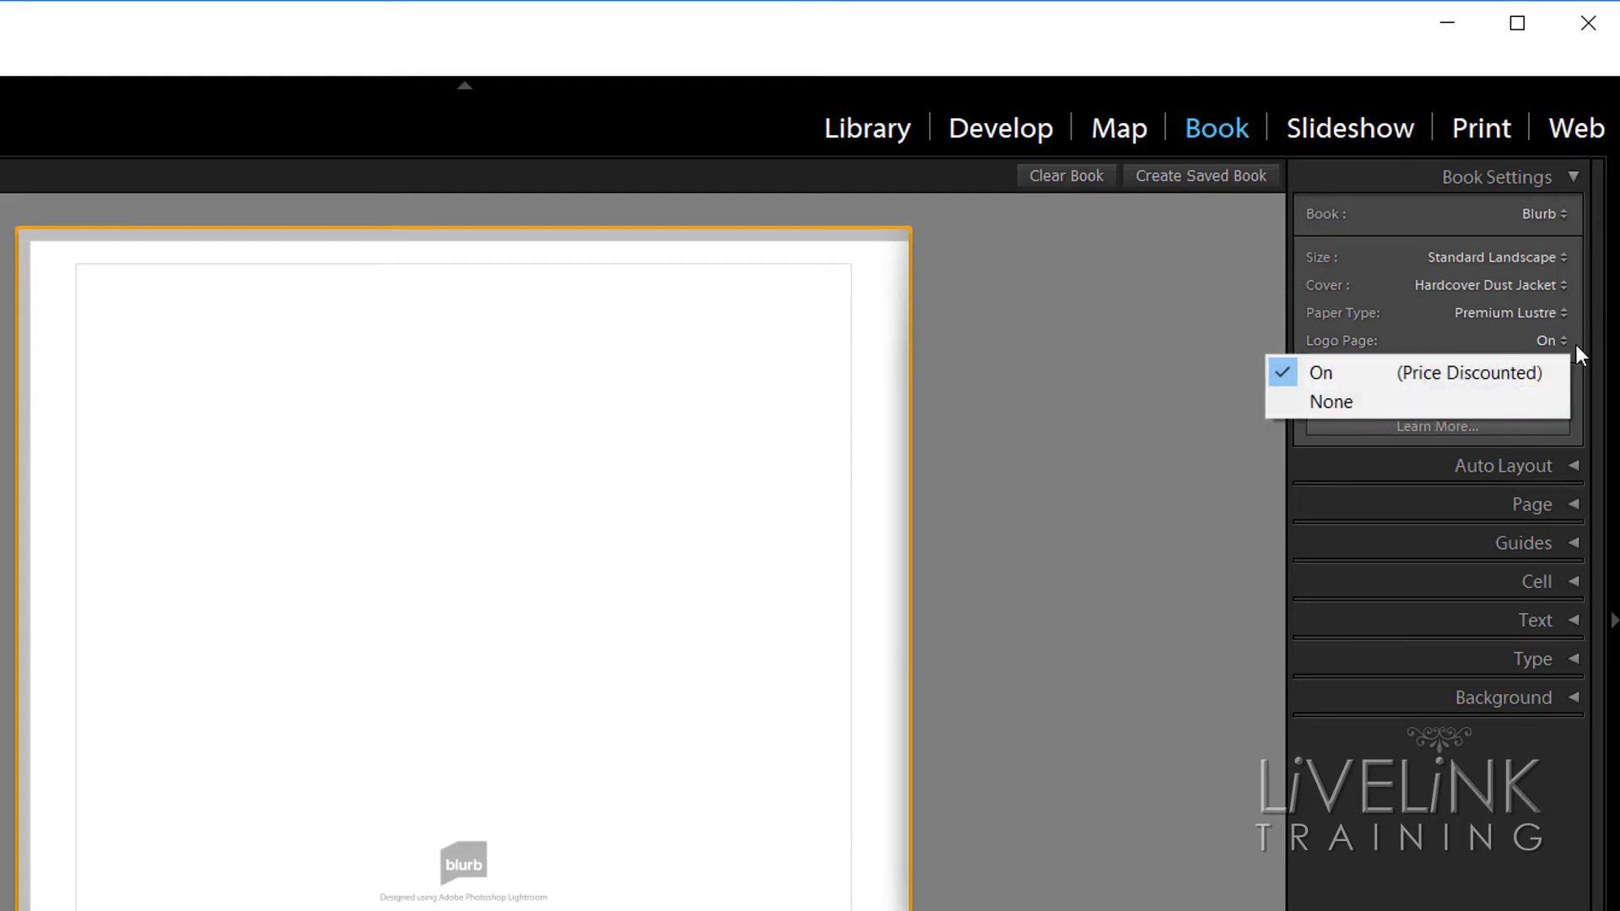
{"action": "left_click", "coordinate": [1358, 402]}
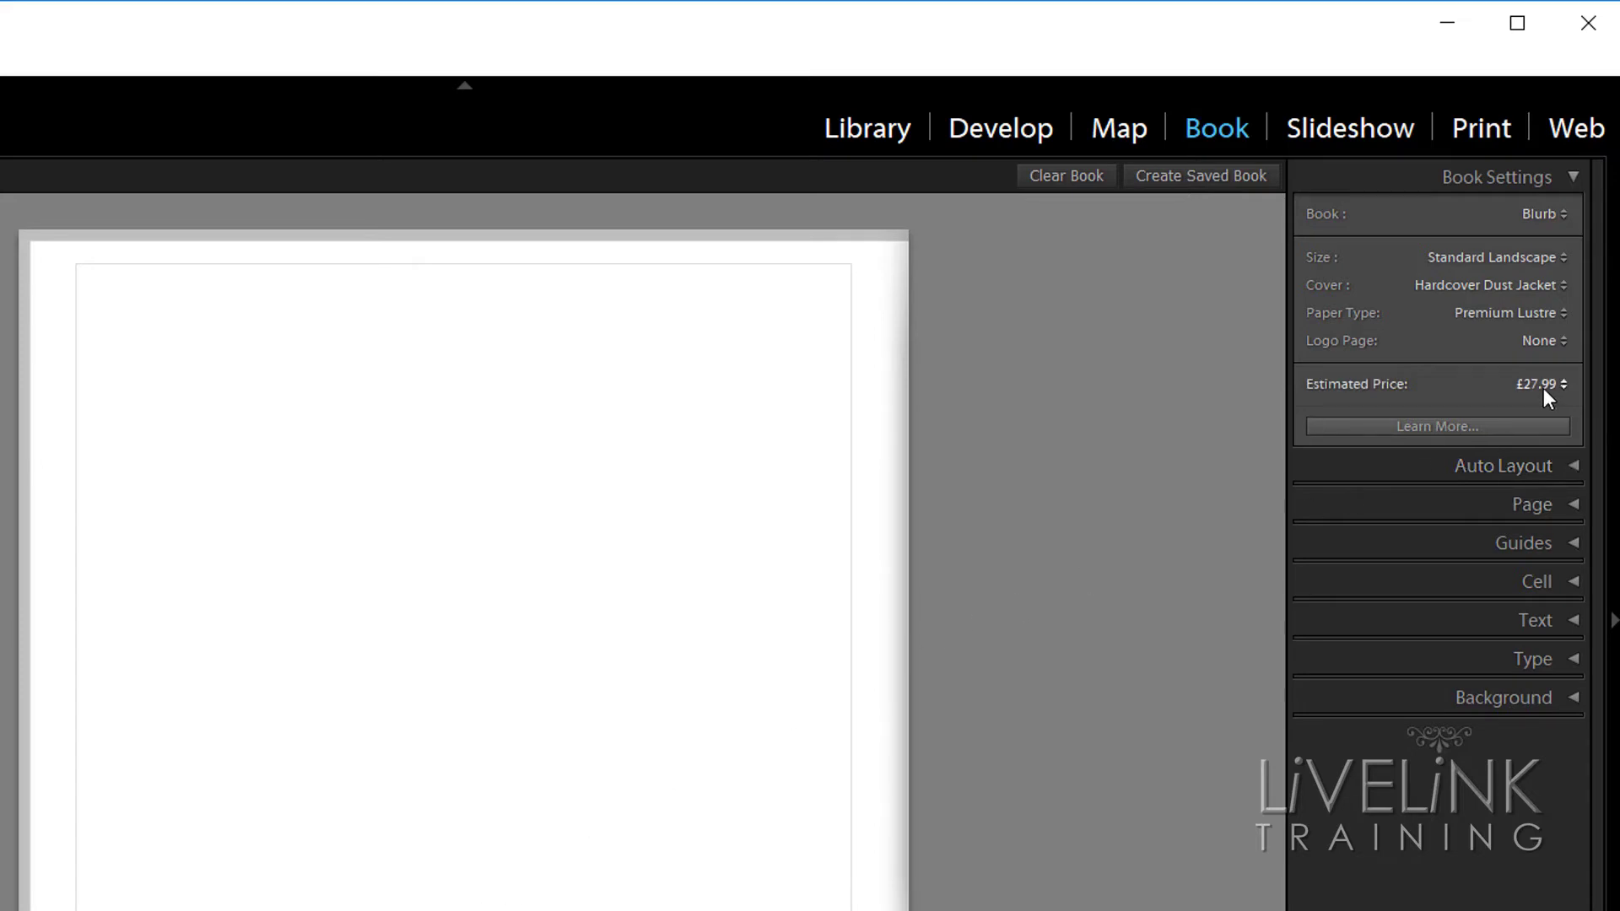
{"action": "left_click", "coordinate": [1563, 340]}
{"action": "left_click", "coordinate": [1372, 376]}
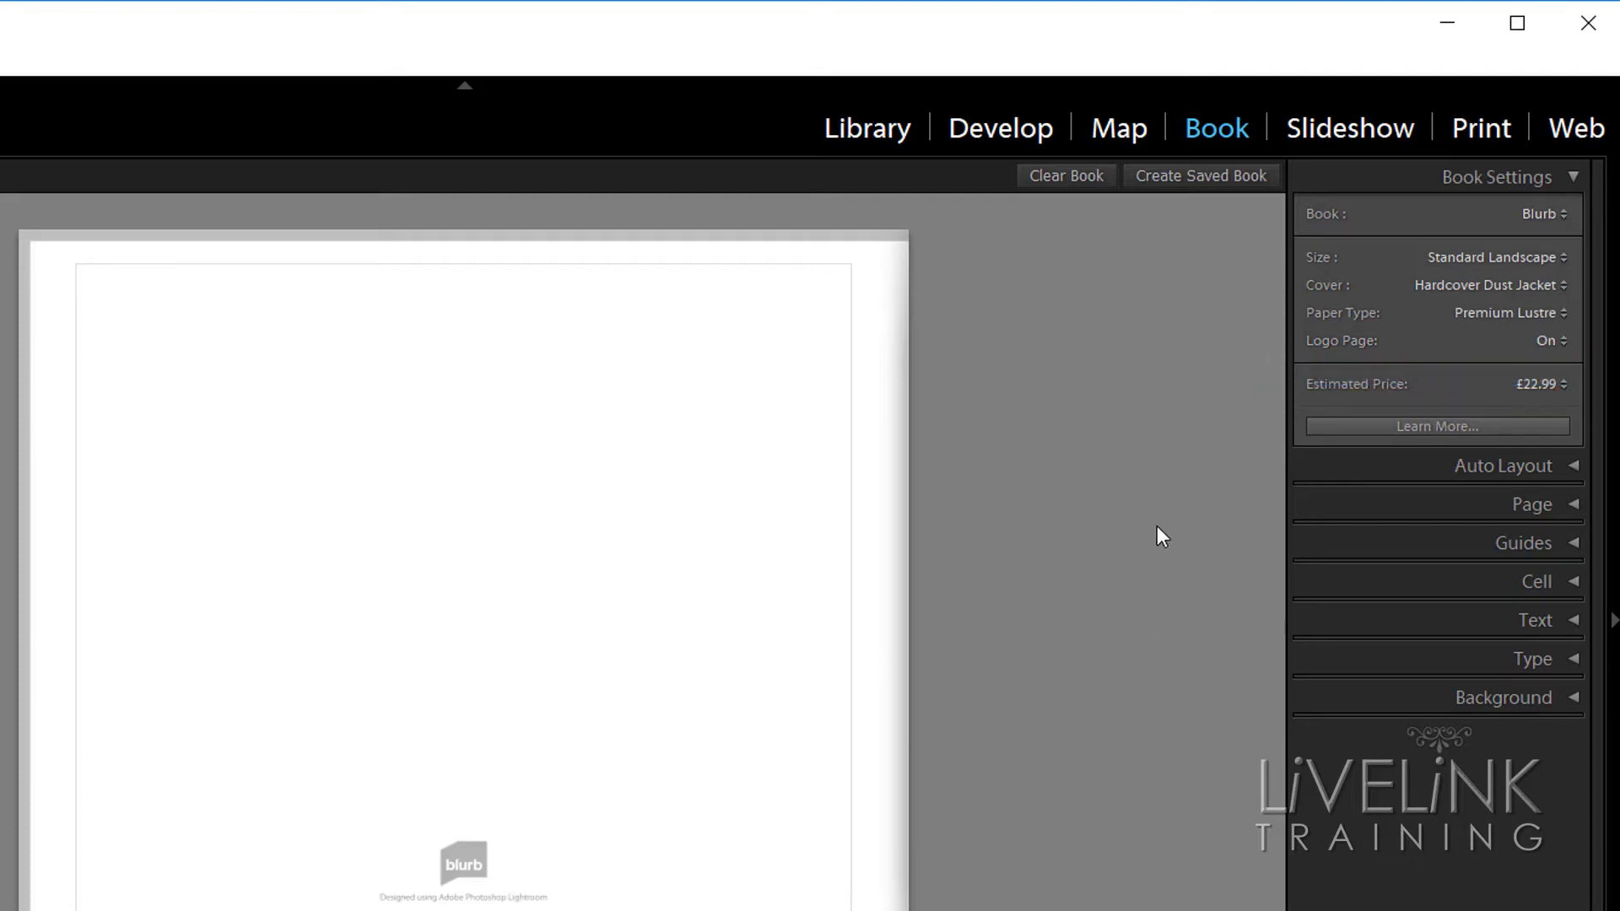
{"action": "key", "text": "ctrl+e"}
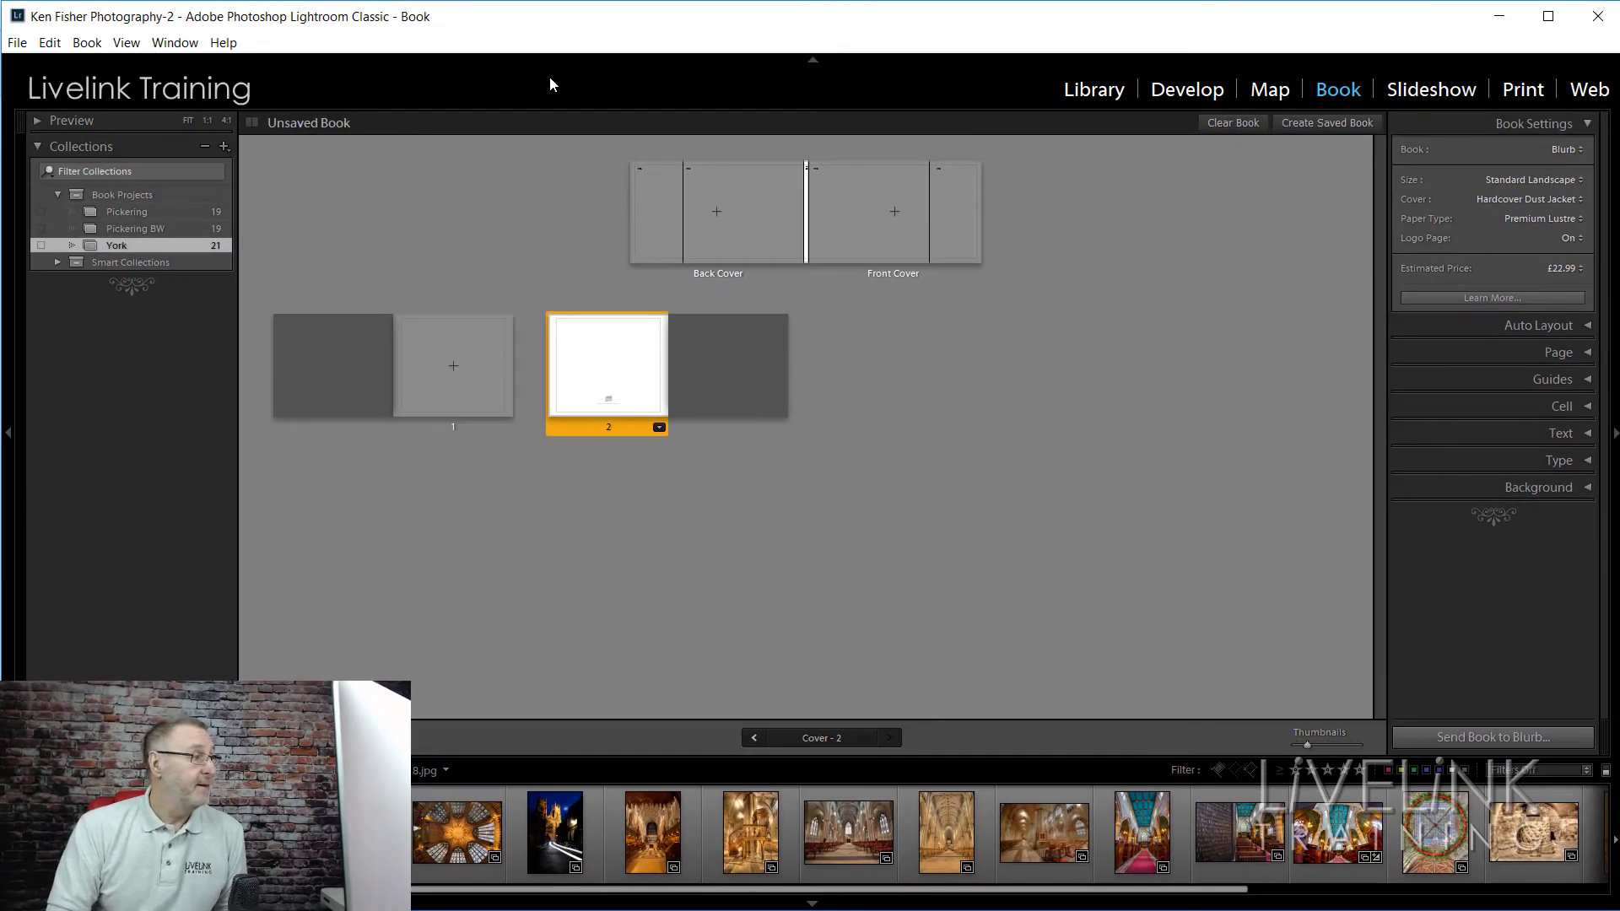
Open the book preferences and choose Zoom to Fill as the default photo zoom
{"action": "left_click", "coordinate": [87, 44]}
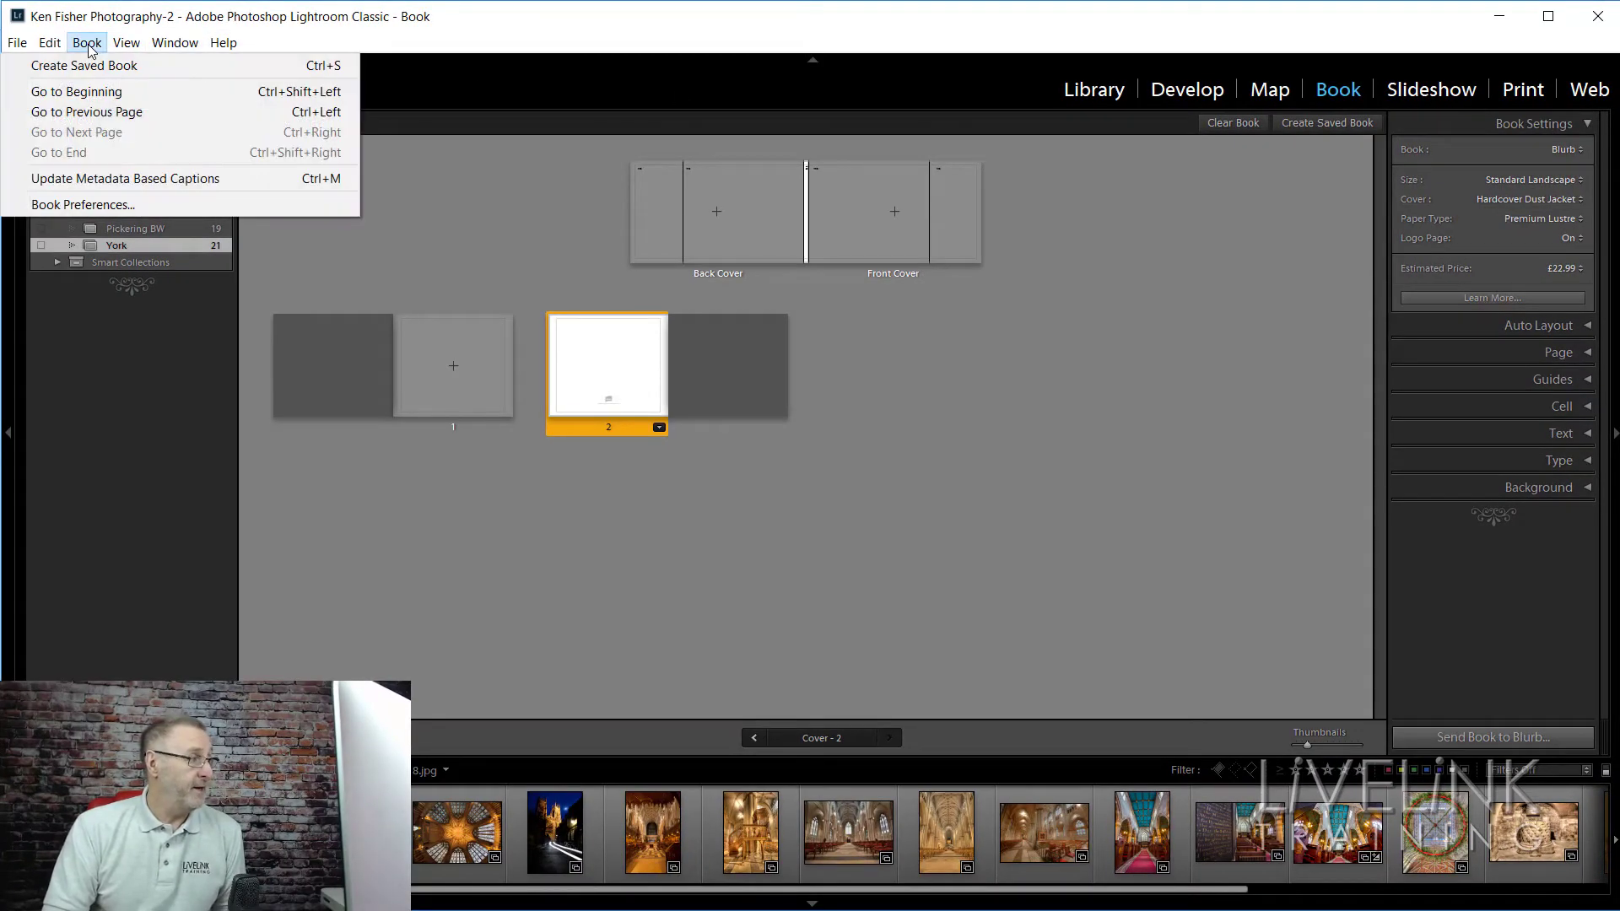
{"action": "left_click", "coordinate": [111, 205]}
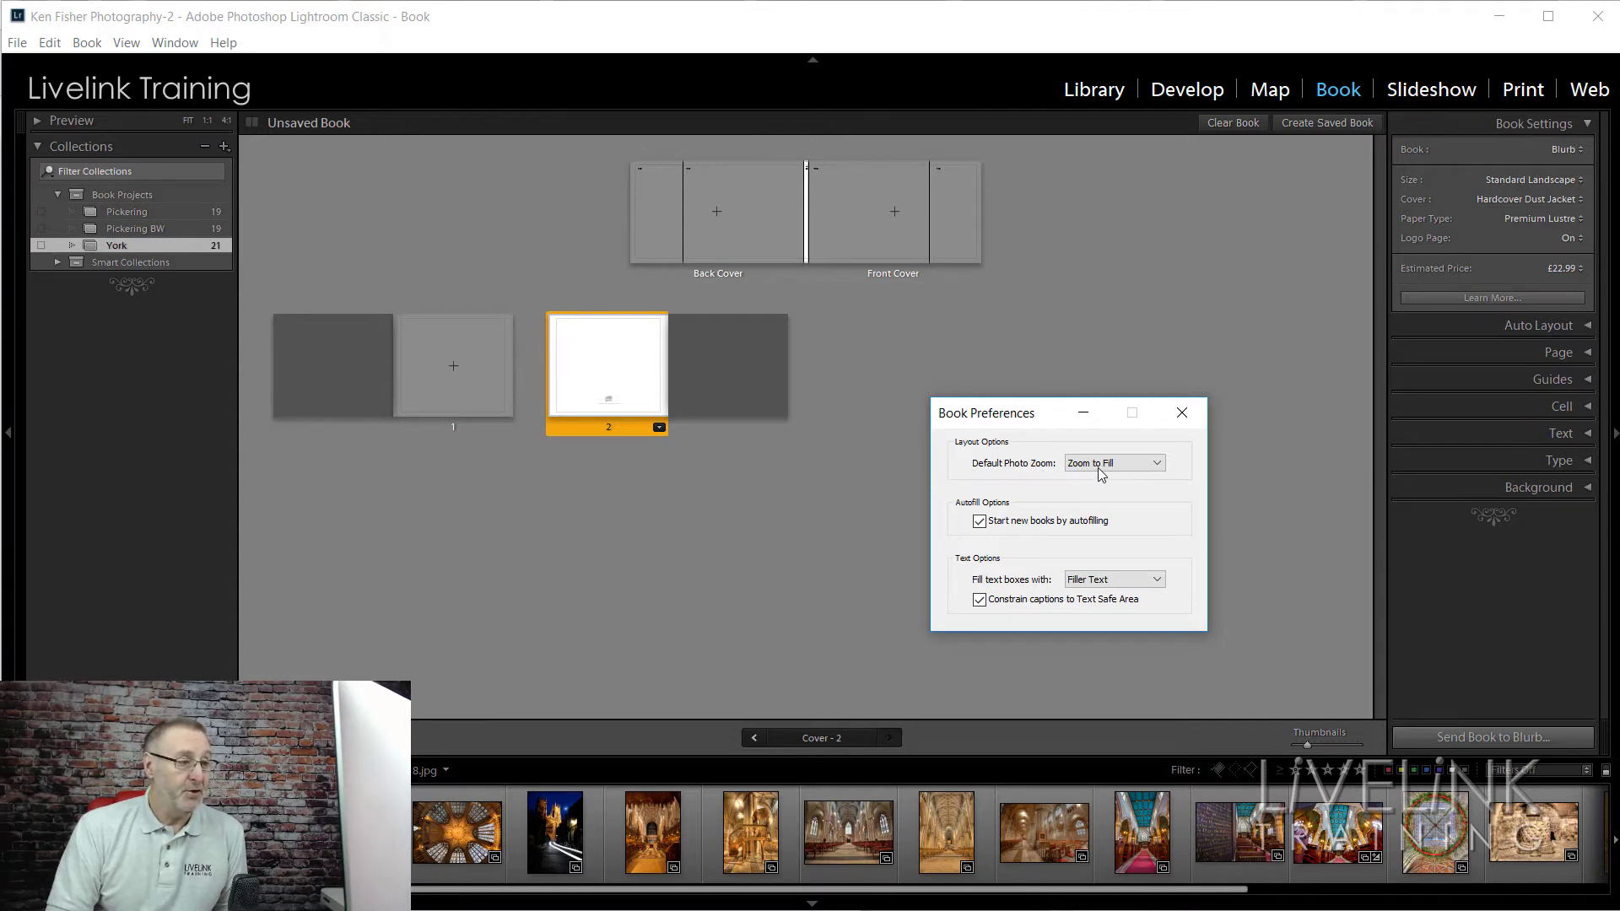
{"action": "left_click", "coordinate": [1156, 464]}
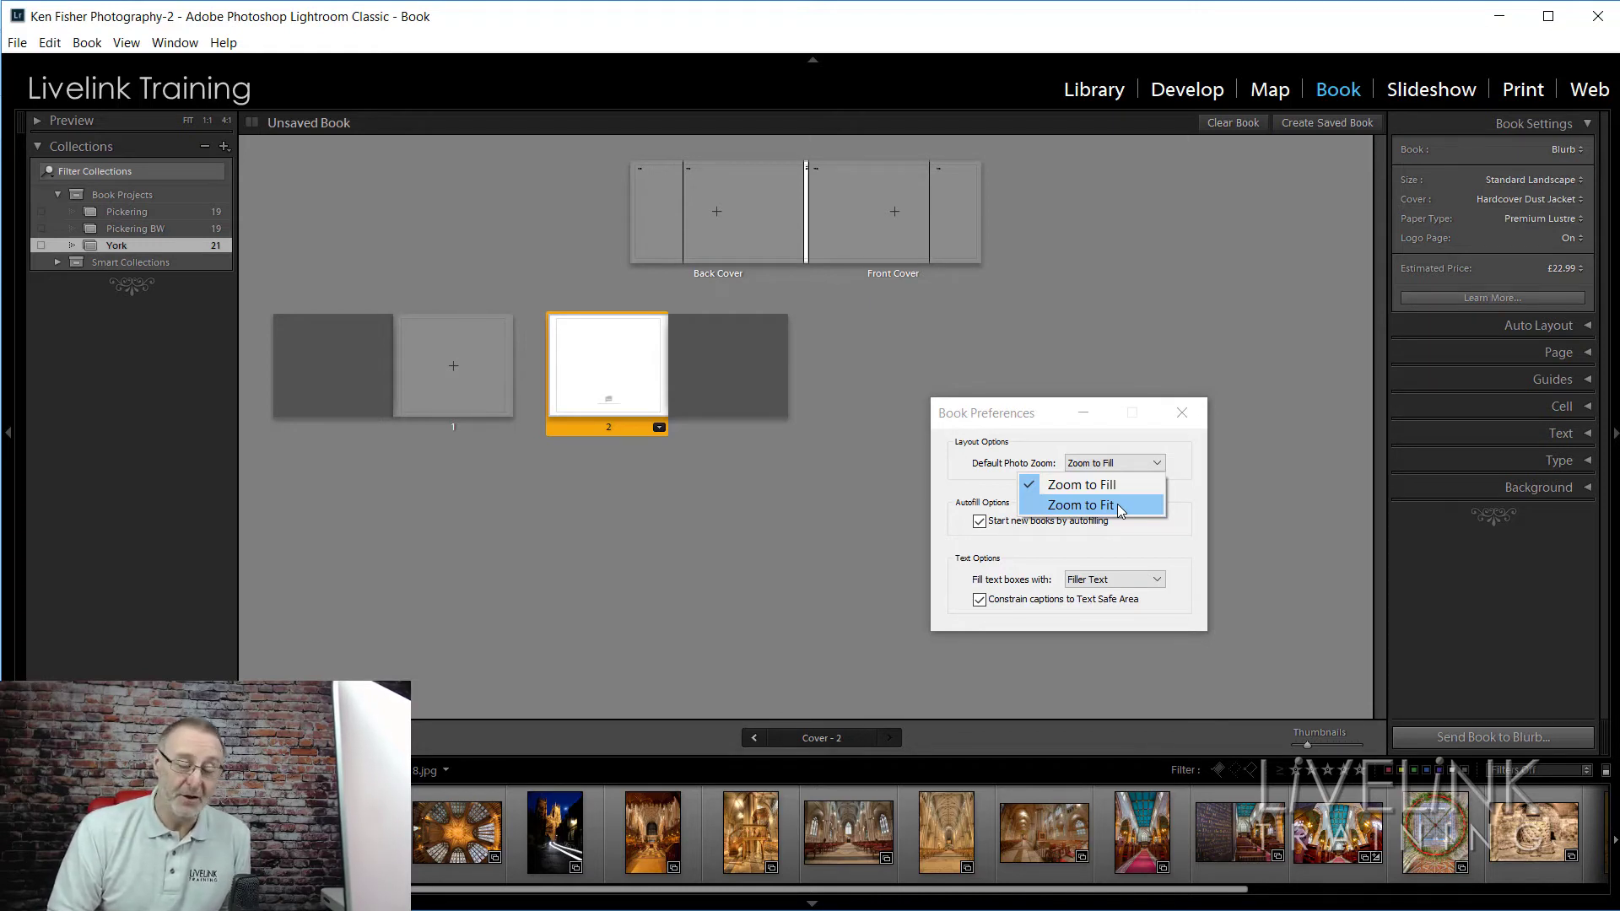
{"action": "left_click", "coordinate": [1143, 481]}
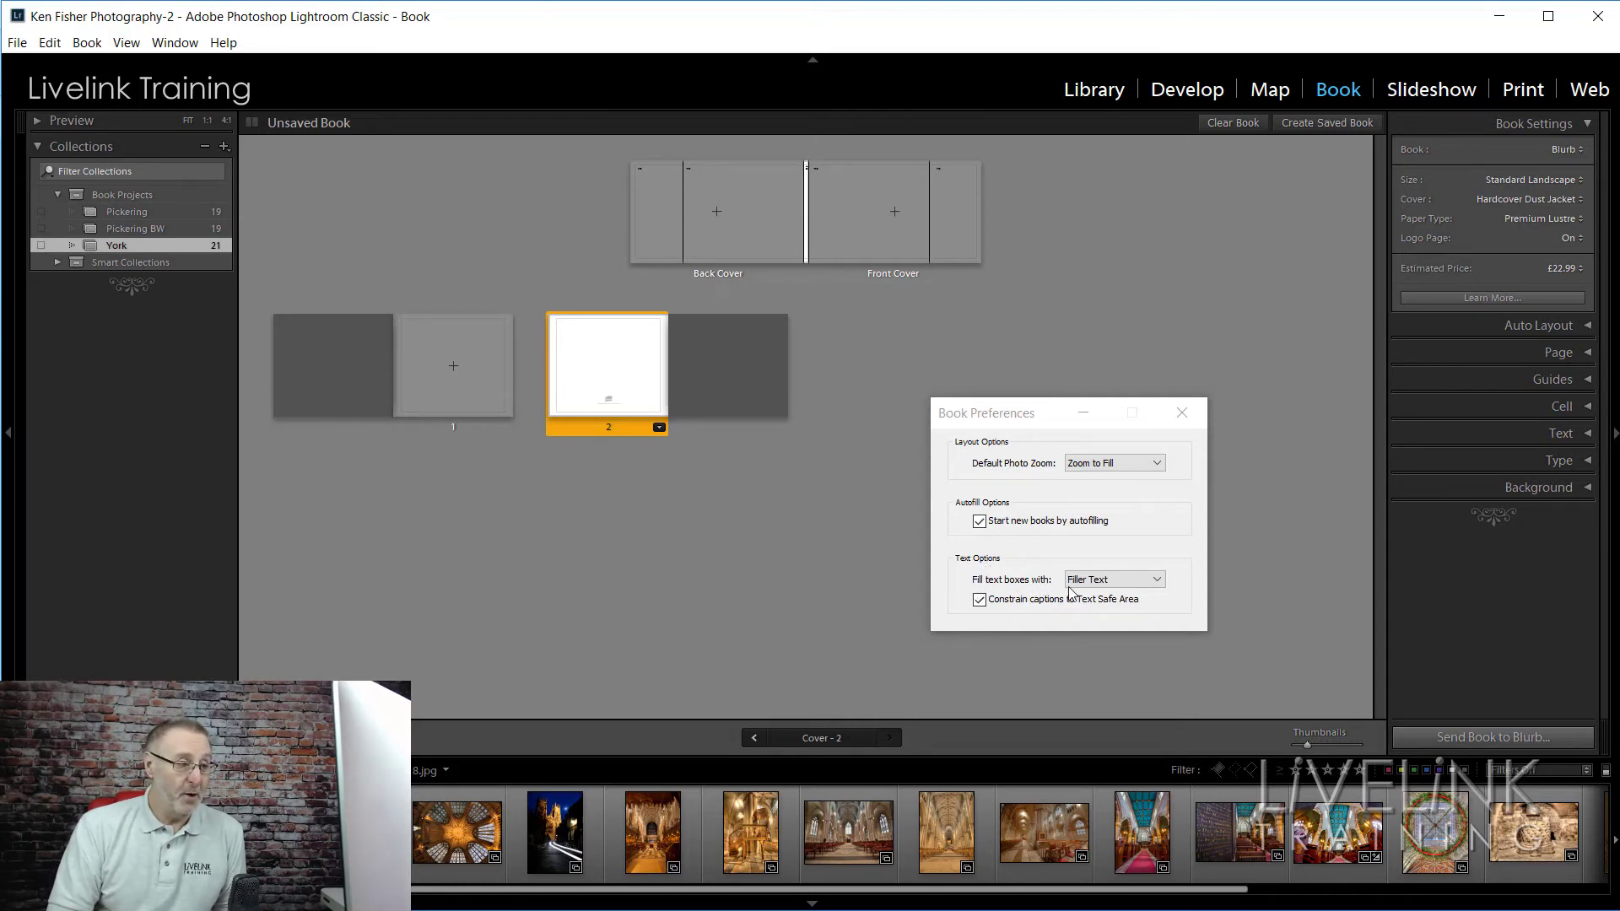
Choose Filler Text as the content for text boxes and close the book preferences
{"action": "left_click", "coordinate": [1155, 582]}
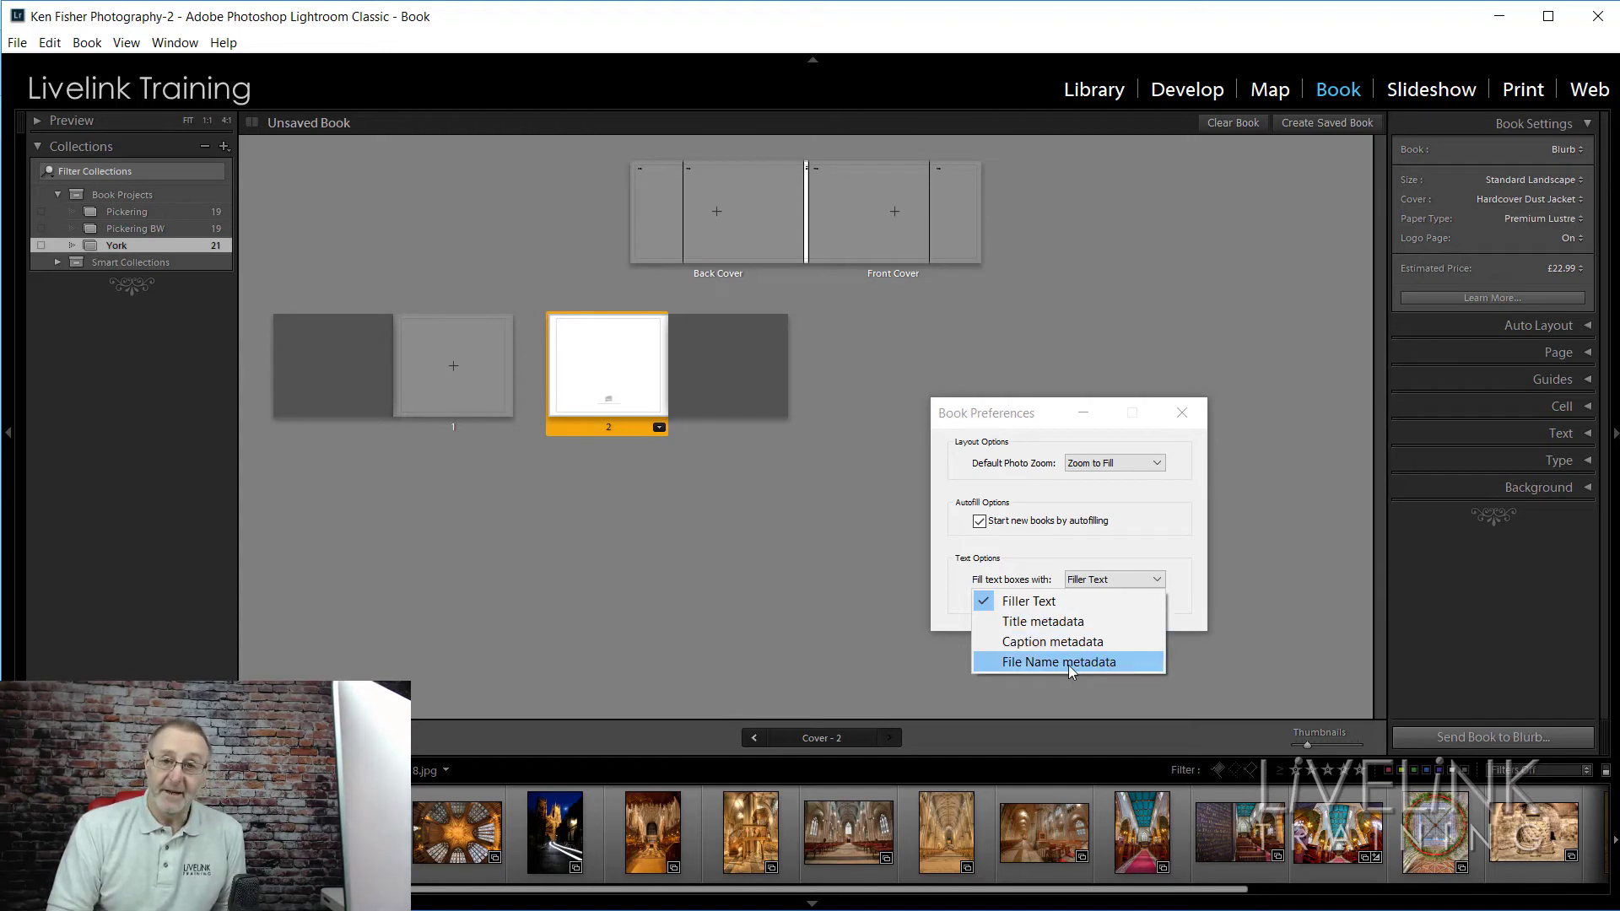
{"action": "left_click", "coordinate": [1050, 600]}
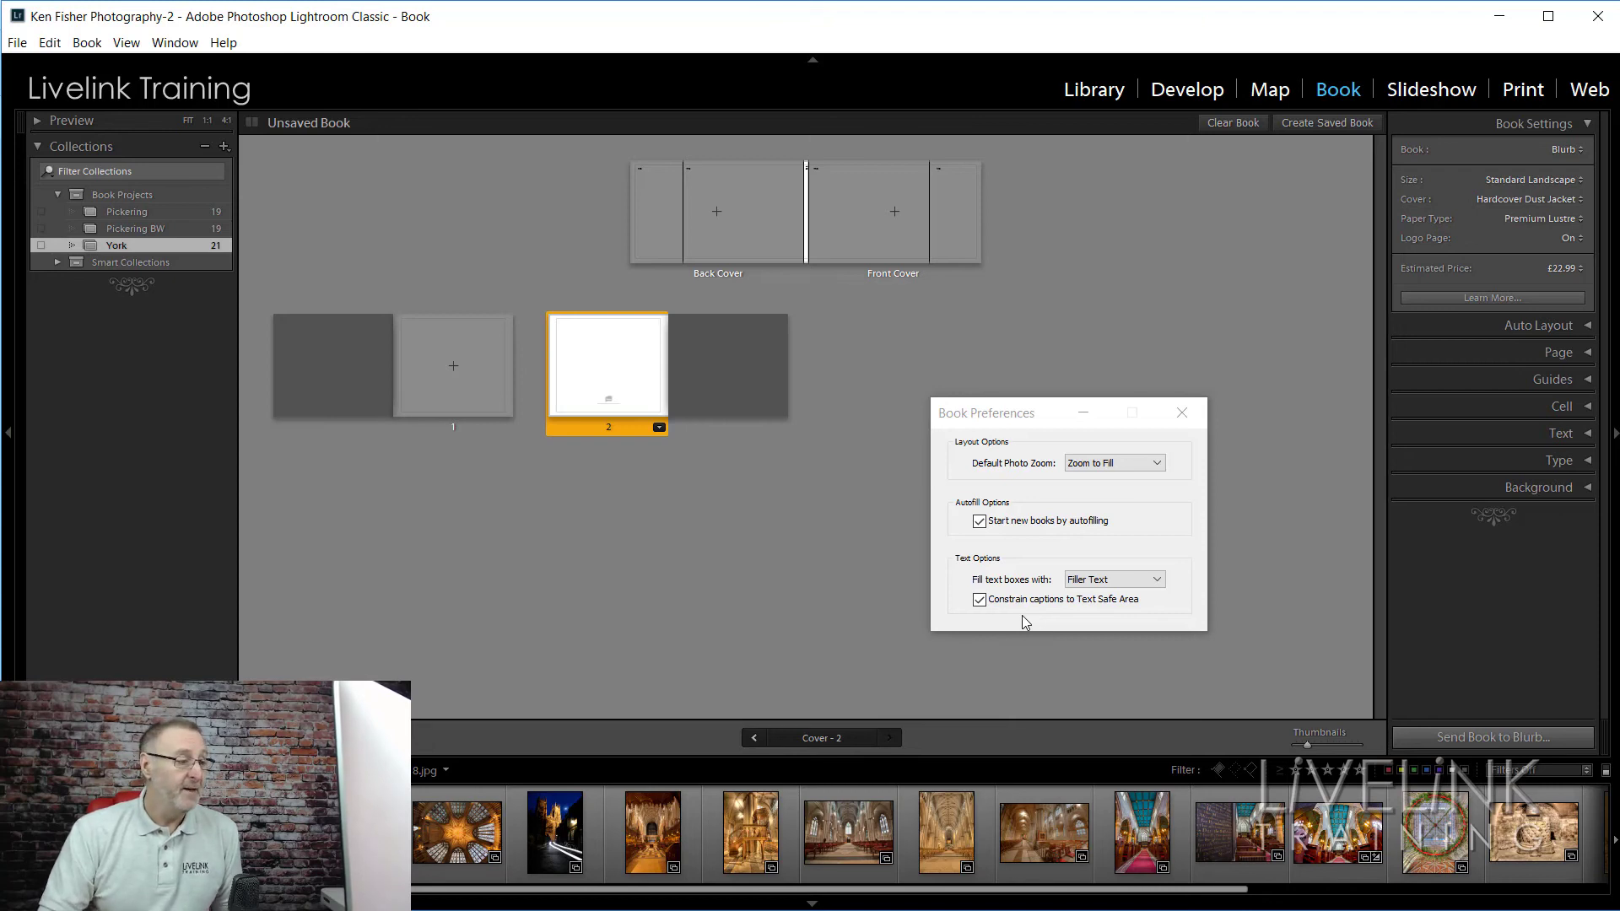
{"action": "left_click", "coordinate": [1109, 608]}
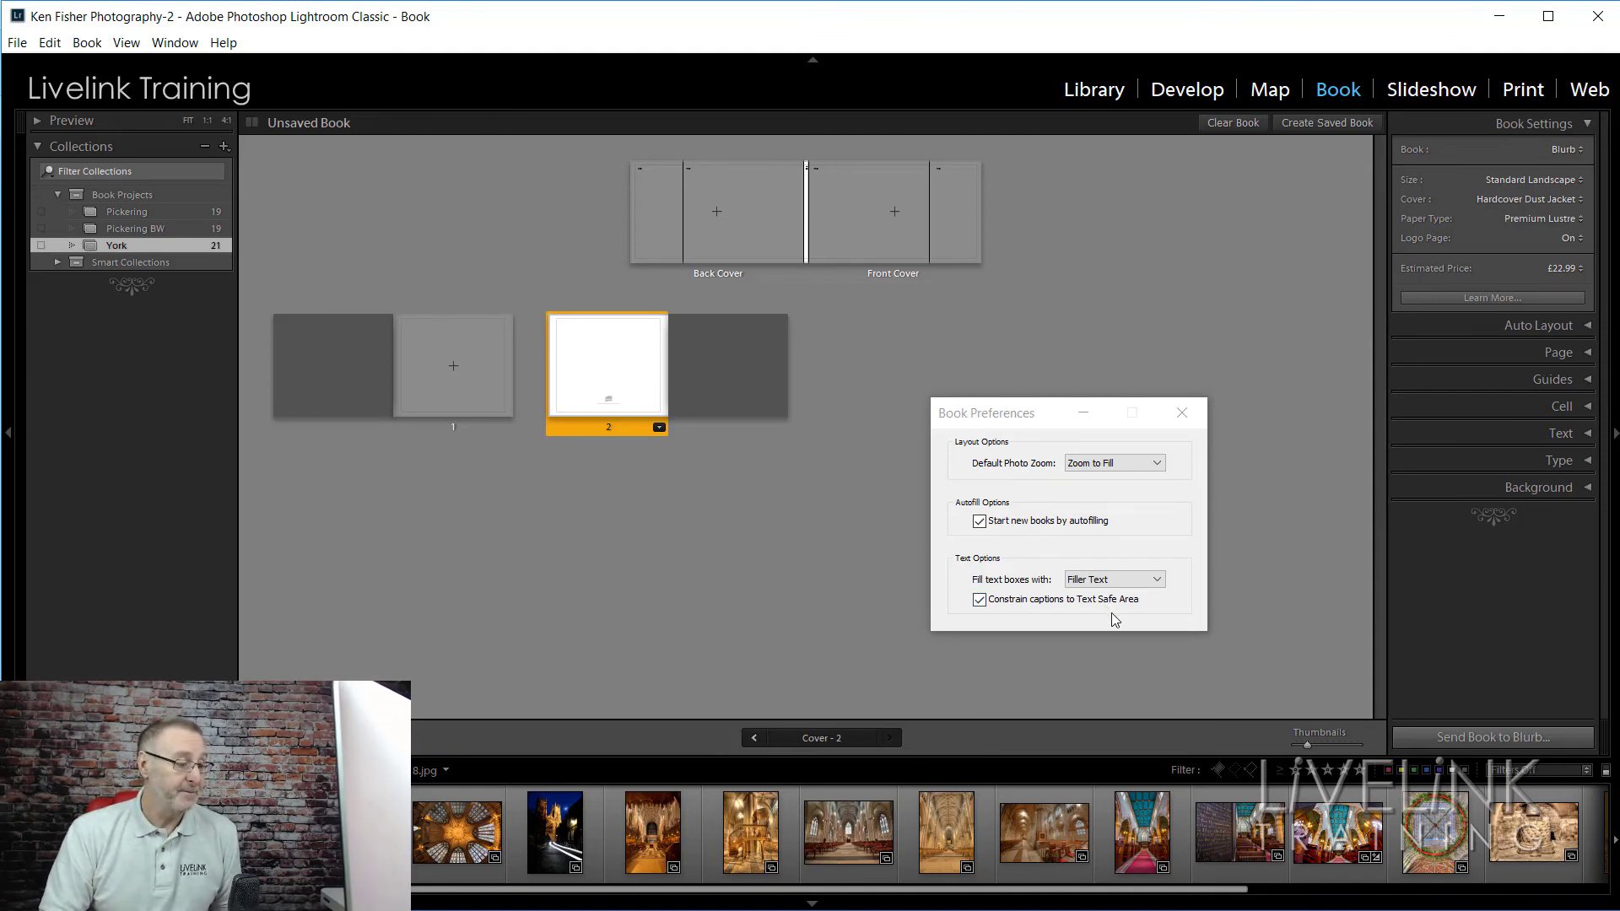
{"action": "left_click", "coordinate": [1184, 414]}
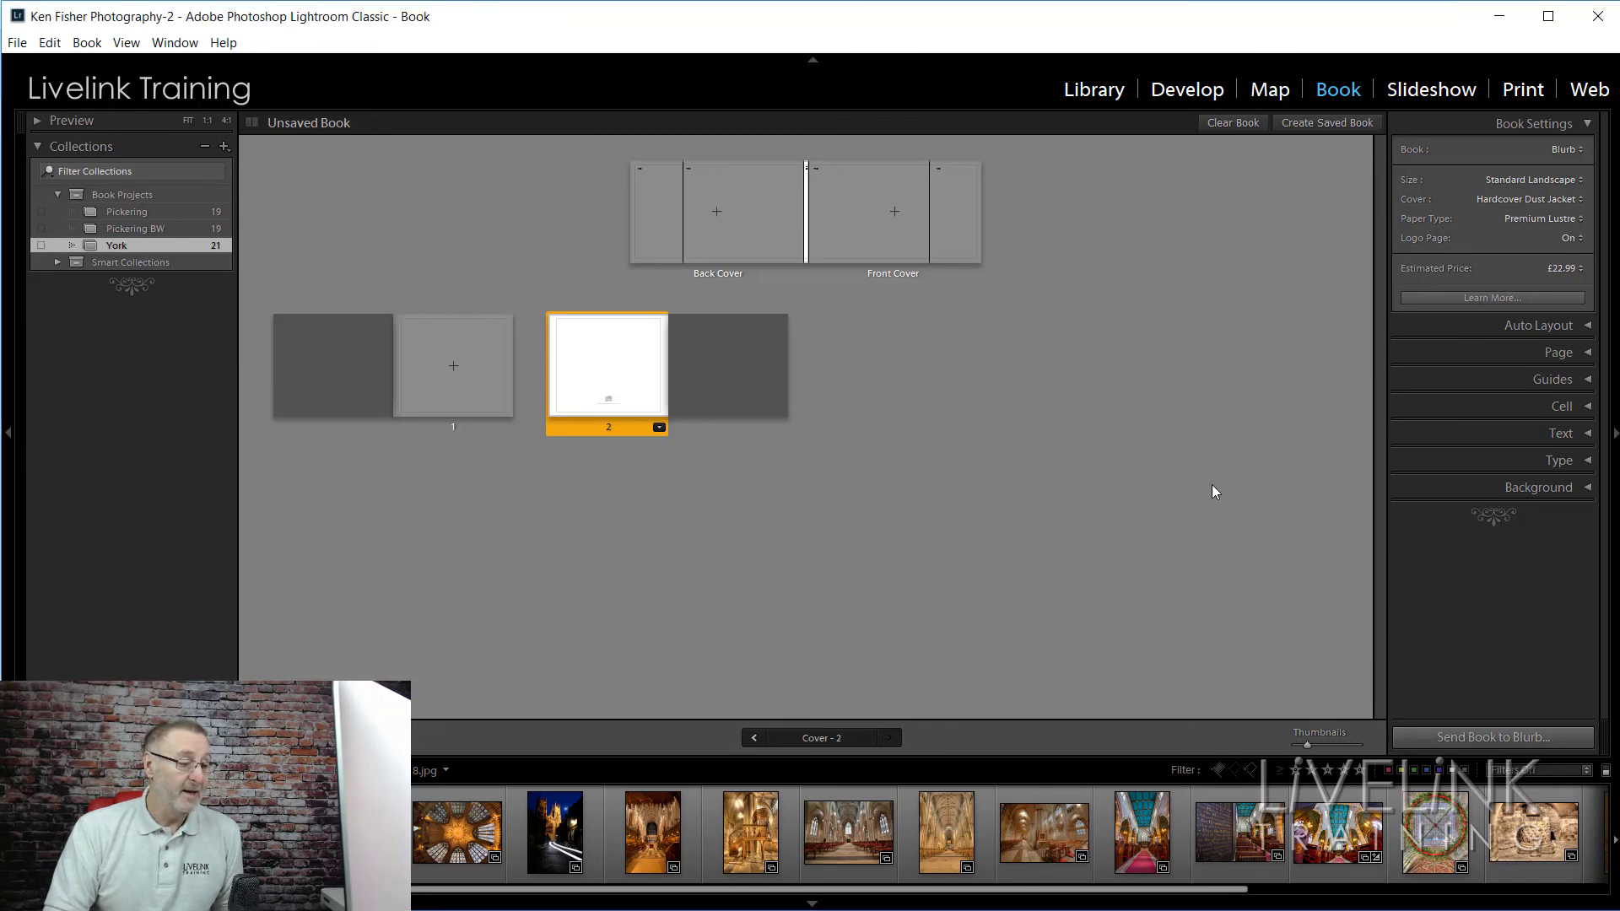